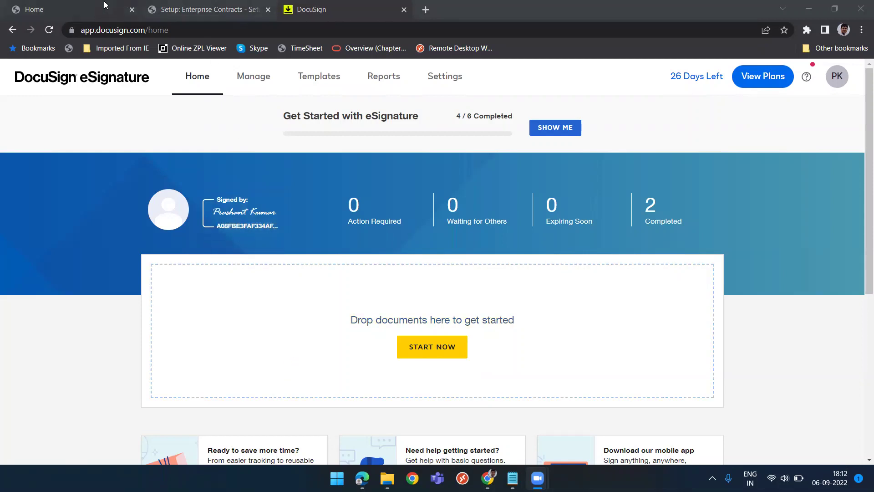
Open the DocuSign profile menu and select its sign-in e-mail and account number.
left_click(841, 86)
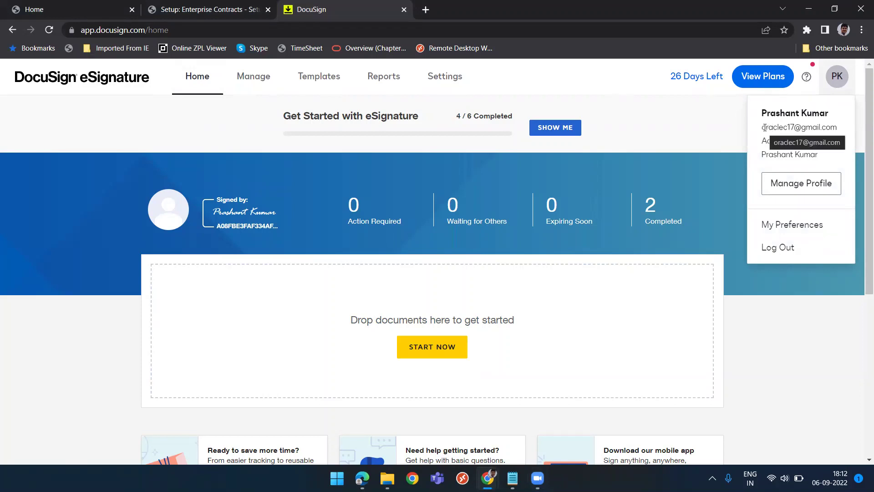
left_click_drag(764, 127, 834, 126)
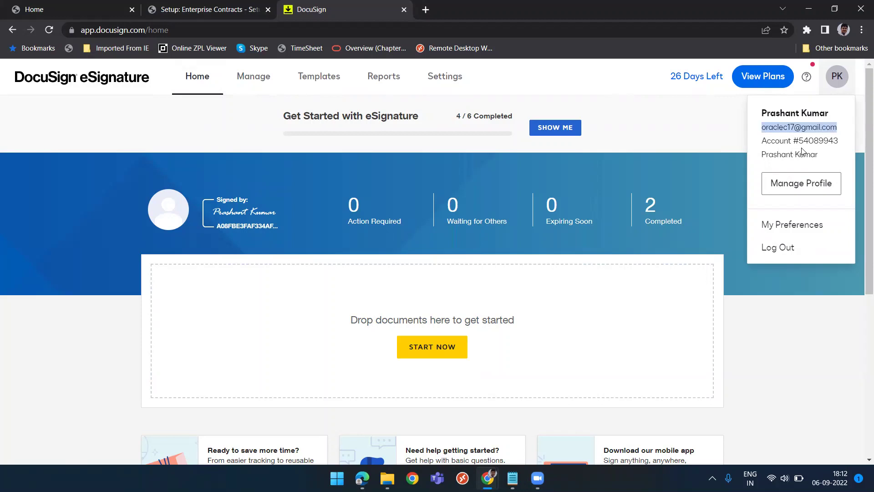
double_click(814, 141)
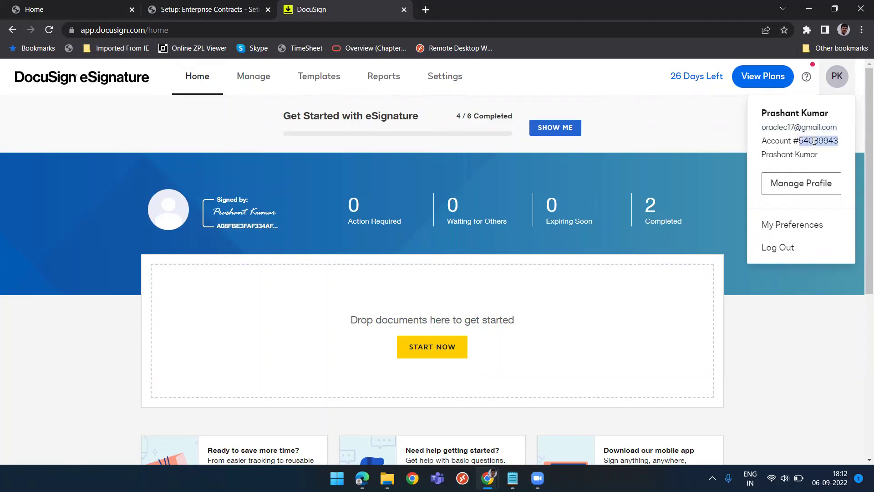
Go to Settings > Integrations > Apps and Keys to view User ID, API Account ID and Base URI.
left_click(677, 148)
left_click(443, 79)
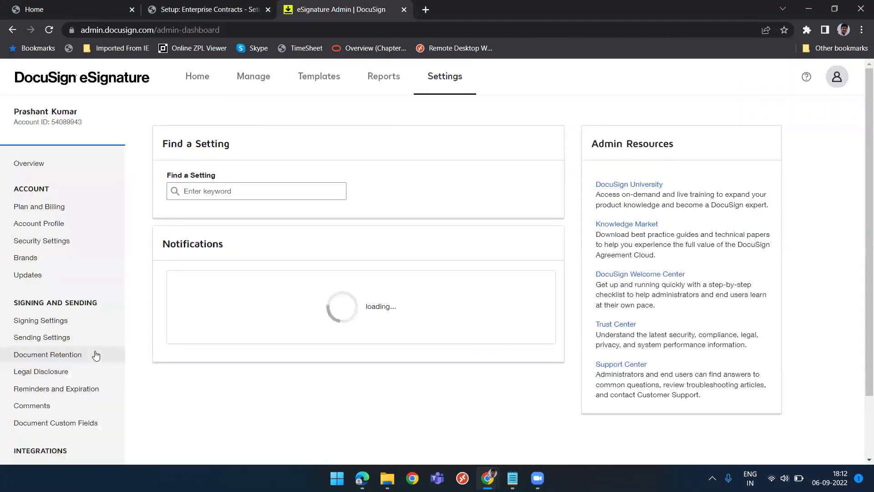
scroll(140, 342, "down", 3)
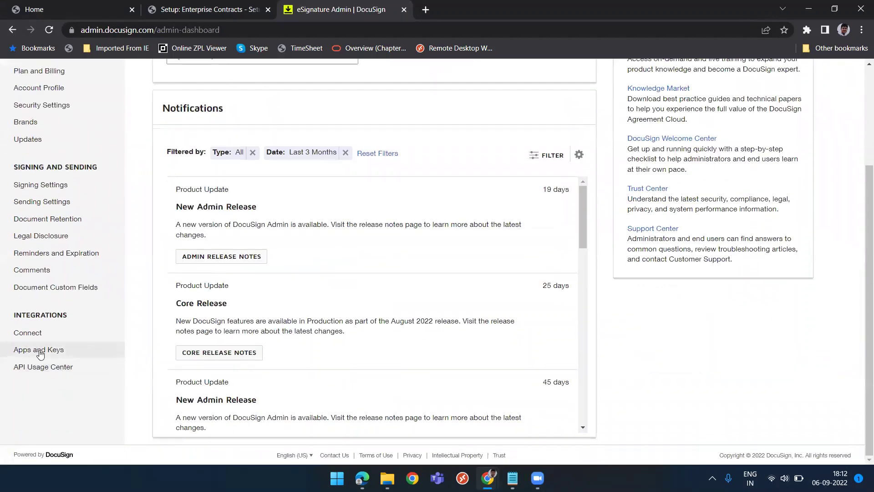
left_click(40, 352)
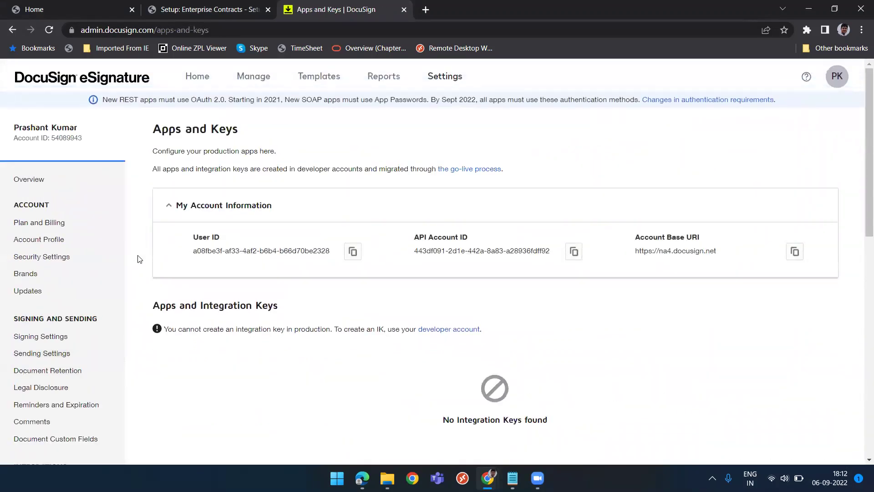
scroll(140, 259, "down", 1)
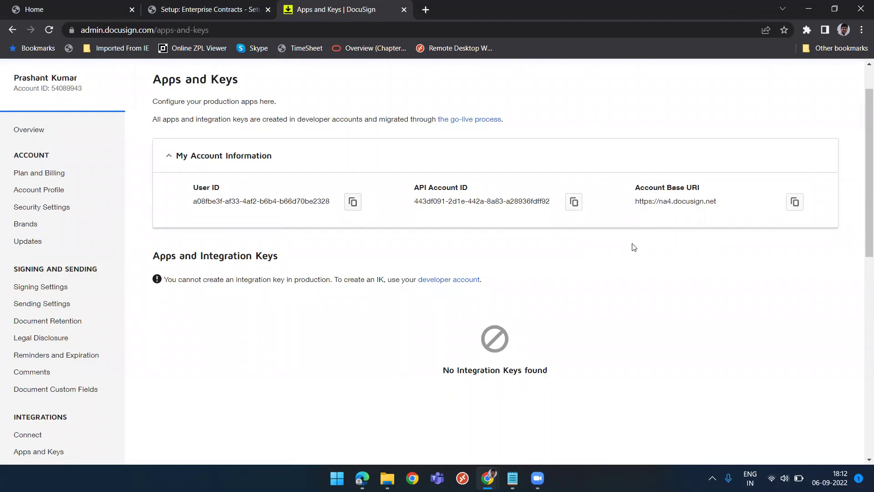
scroll(634, 247, "up", 1)
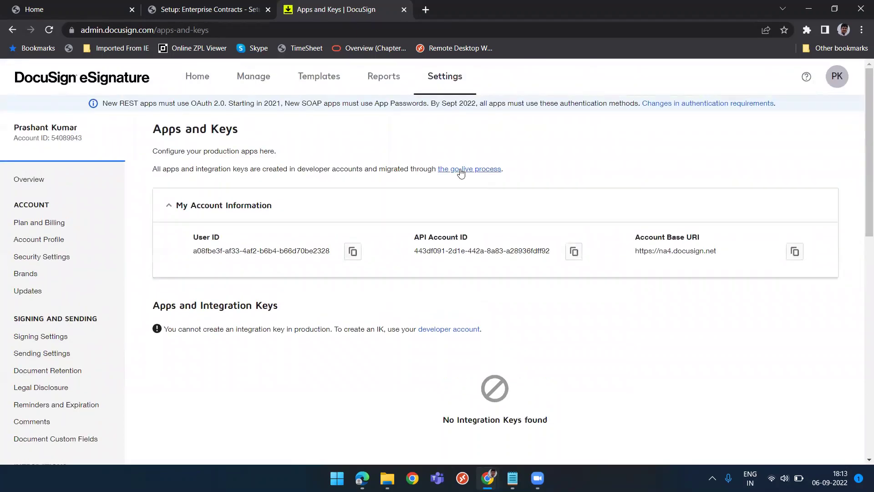
Back in Oracle setup, switch the offering to Procurement.
left_click(180, 5)
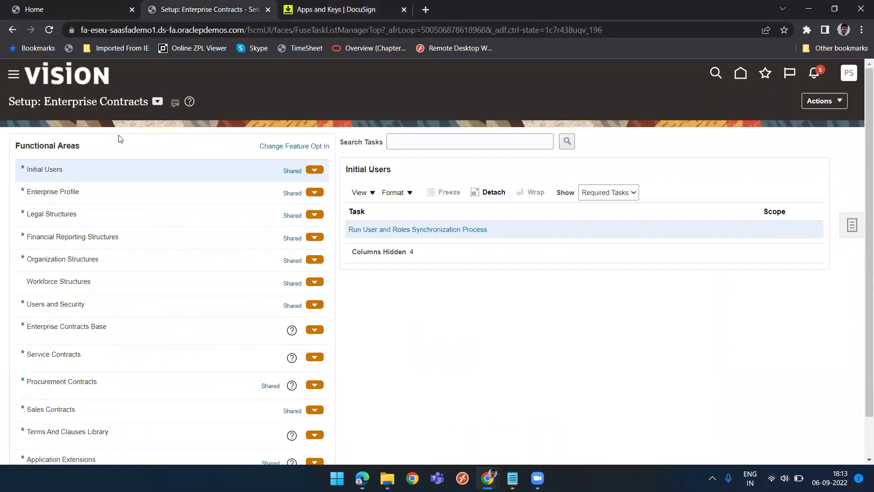
left_click(157, 102)
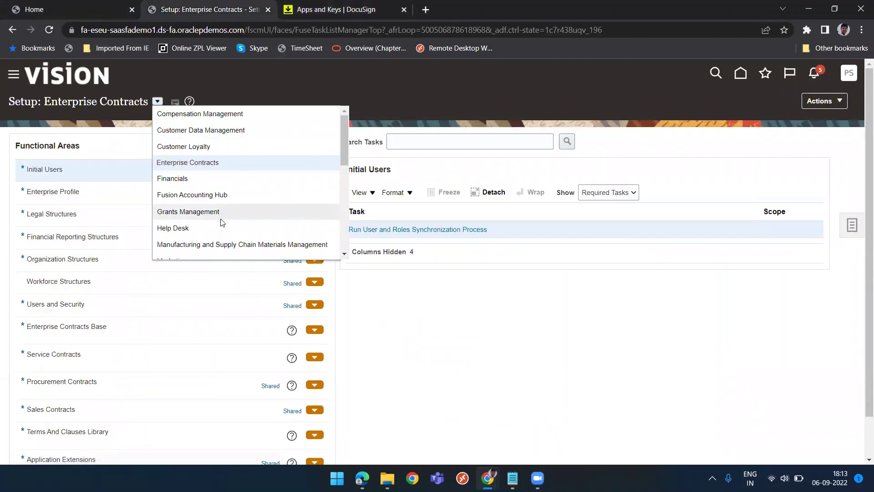
scroll(221, 222, "down", 2)
scroll(221, 220, "down", 2)
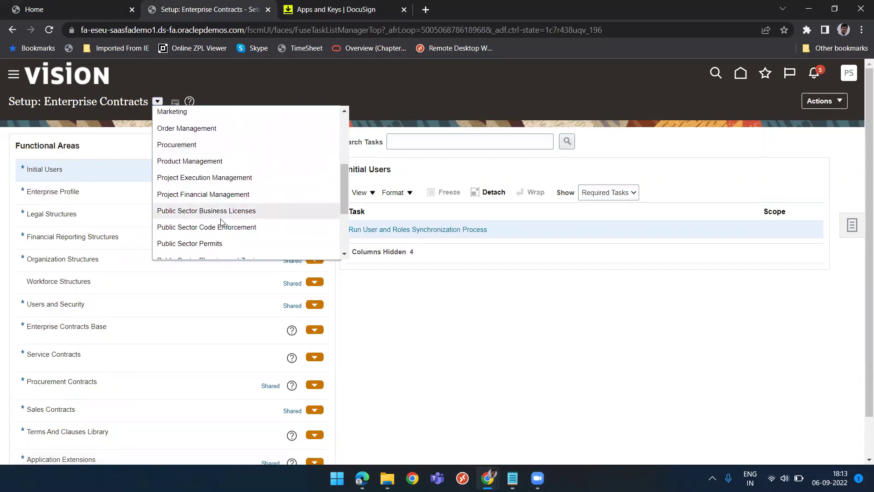
left_click(177, 145)
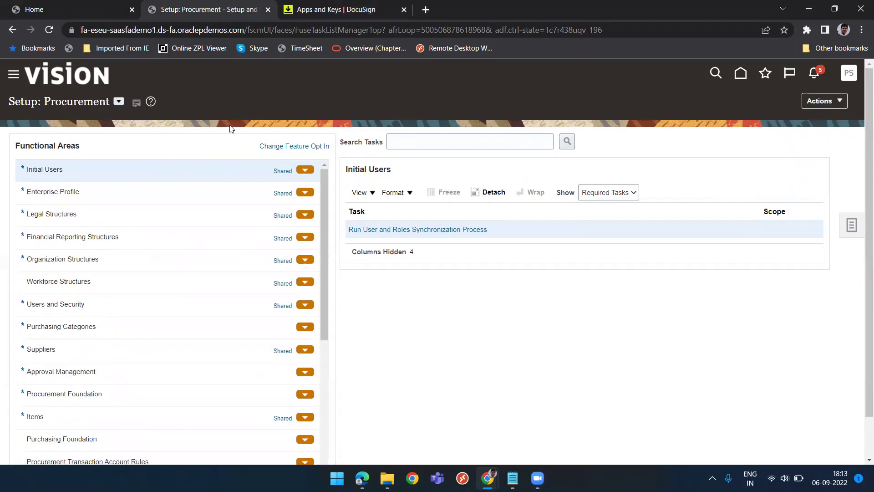
Show the task list for the Procurement Contracts functional area.
scroll(228, 128, "down", 1)
scroll(212, 349, "down", 6)
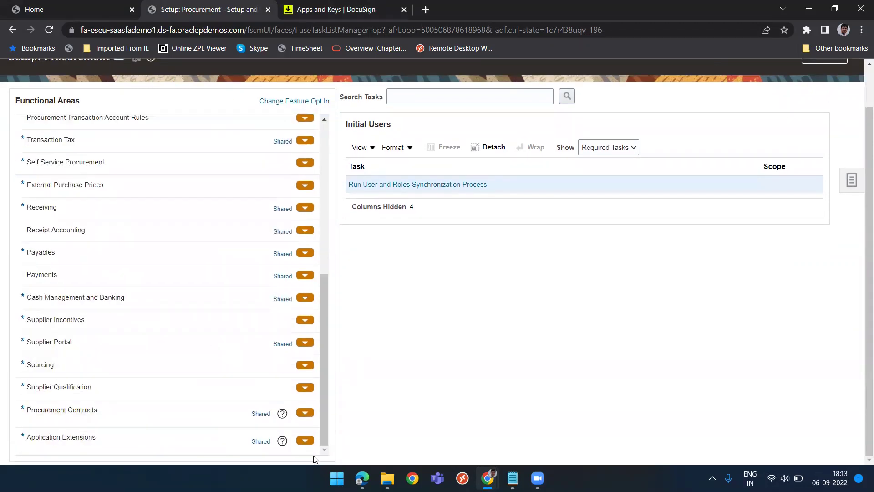
left_click(306, 414)
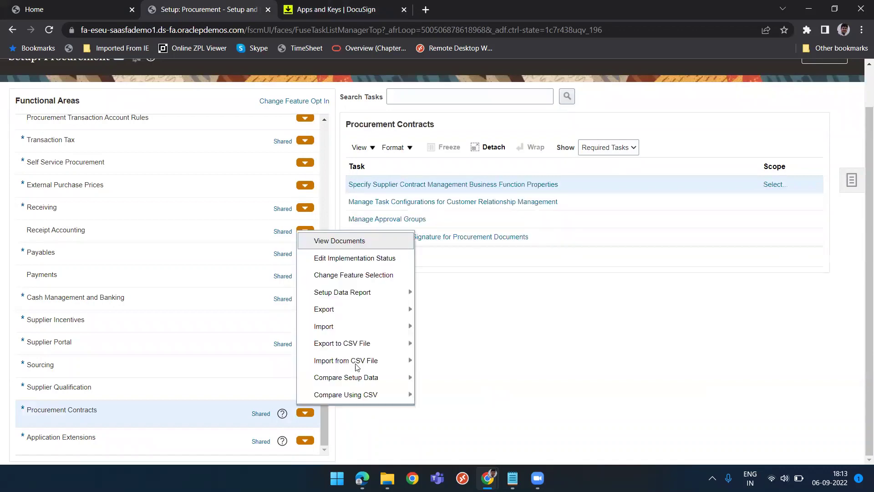
left_click(369, 276)
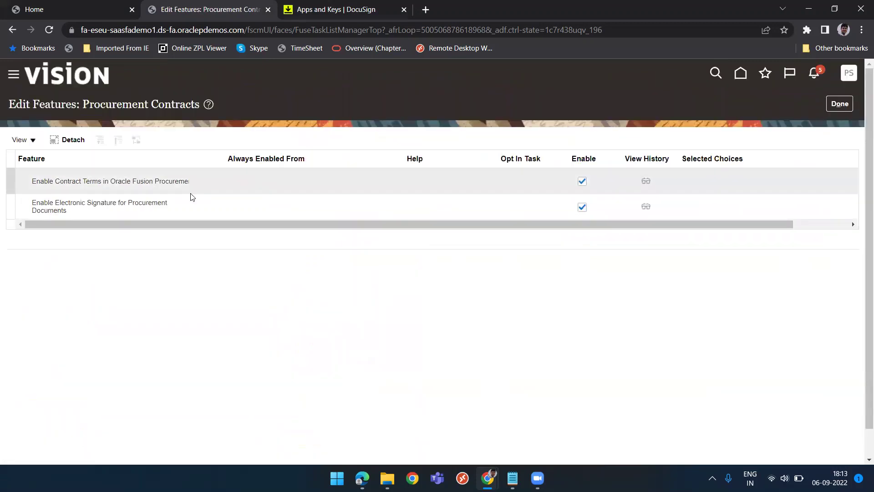
left_click(45, 202)
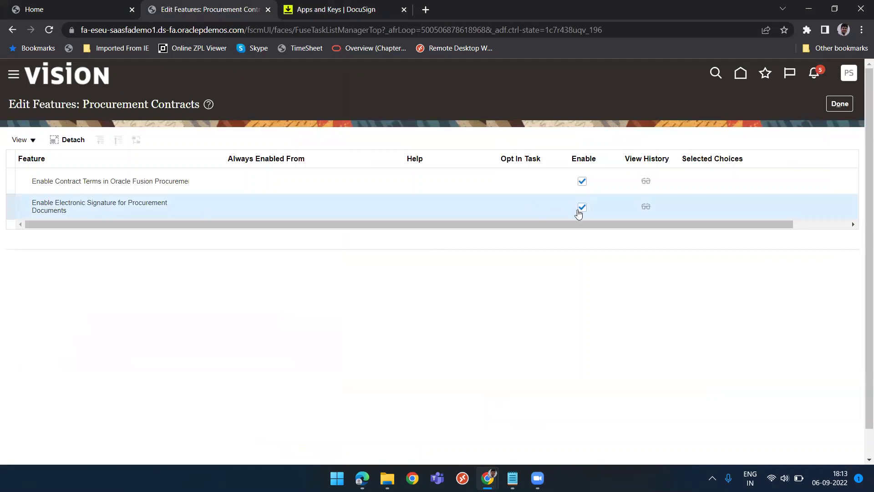
left_click(841, 110)
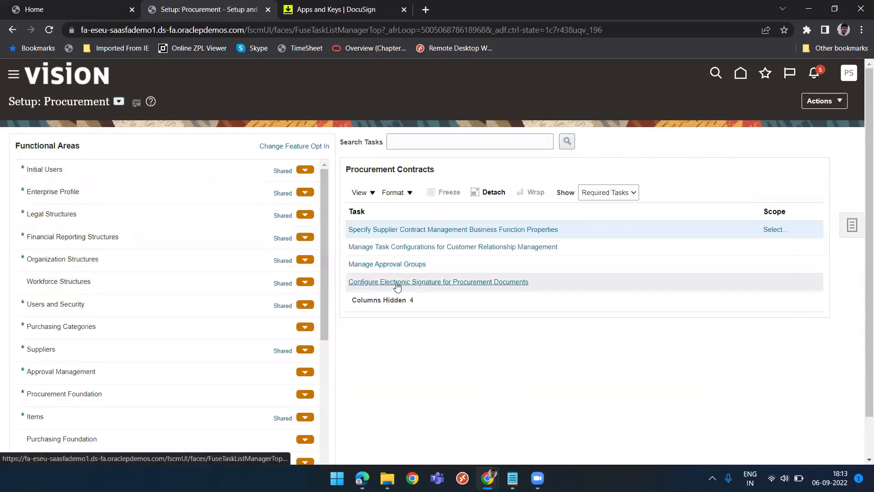
Open Configure Electronic Signature for Procurement Documents, showing DocuSign with Complete validation.
left_click(457, 284)
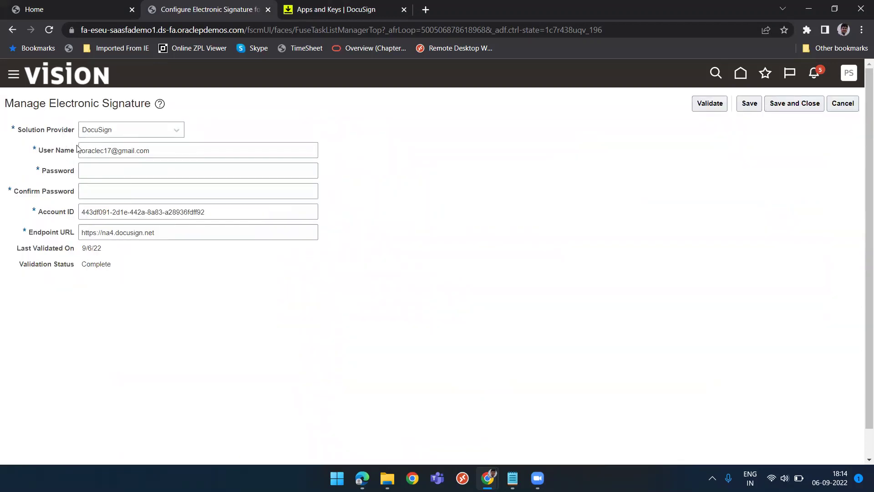
left_click(306, 20)
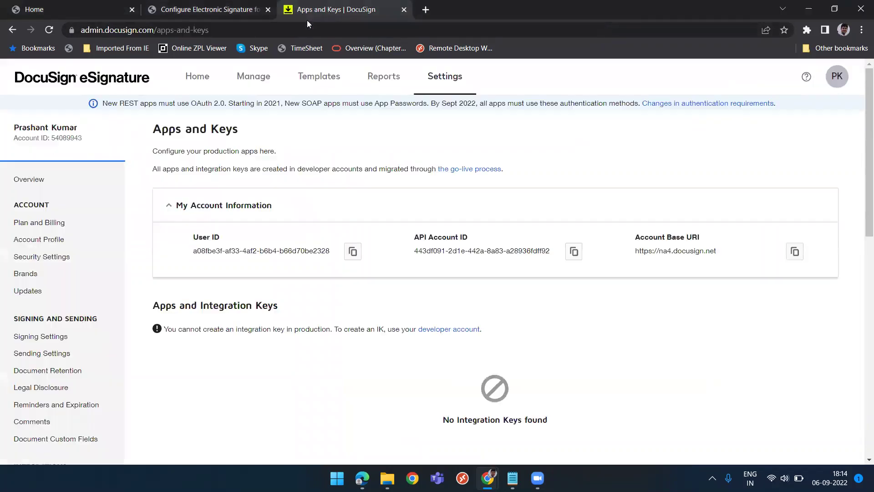
left_click(846, 76)
left_click_drag(763, 127, 837, 127)
double_click(810, 141)
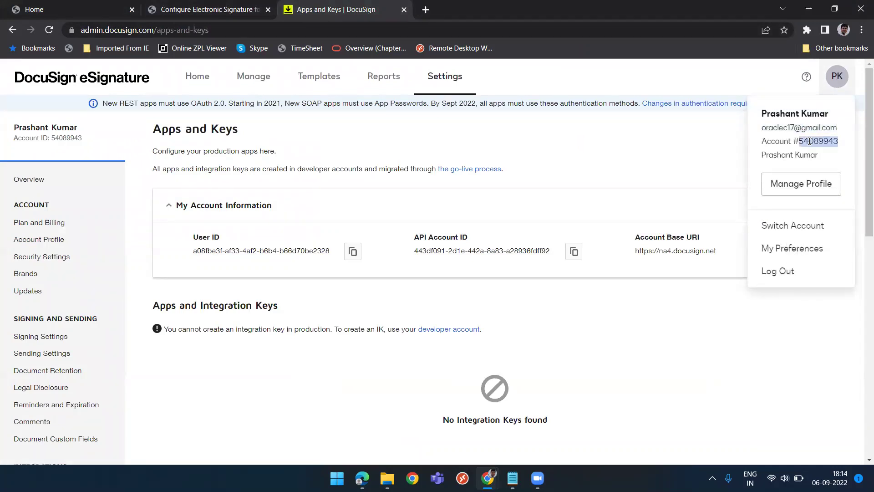
left_click(226, 19)
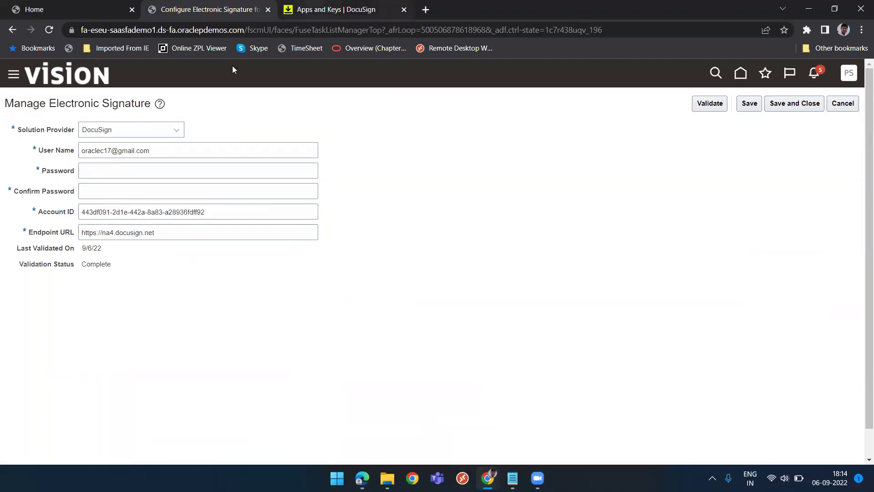
key("ctrl+Tab")
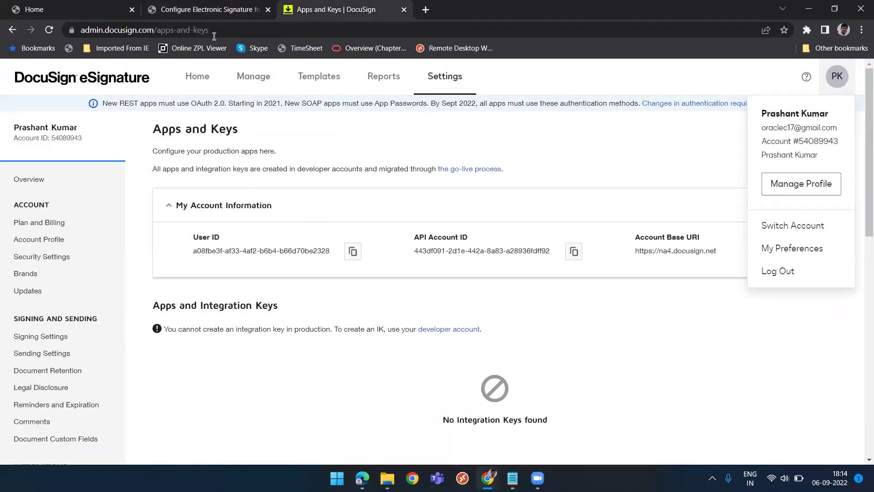
left_click(205, 19)
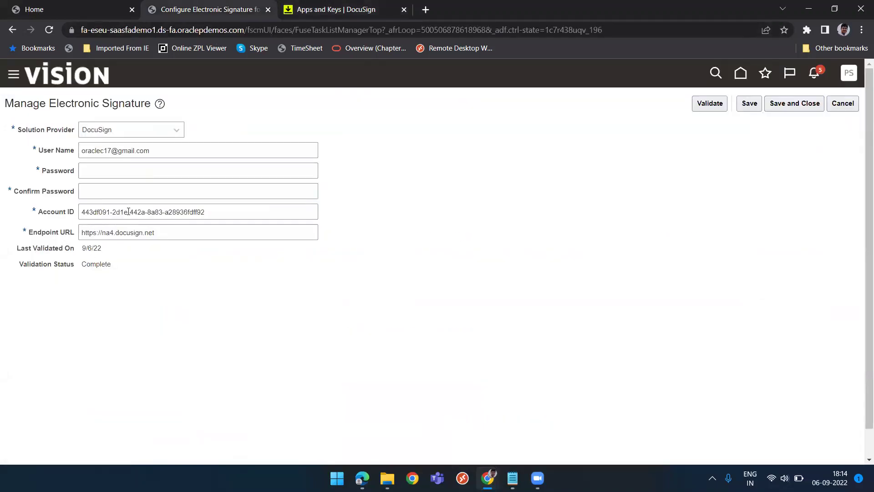
key("ctrl+Tab")
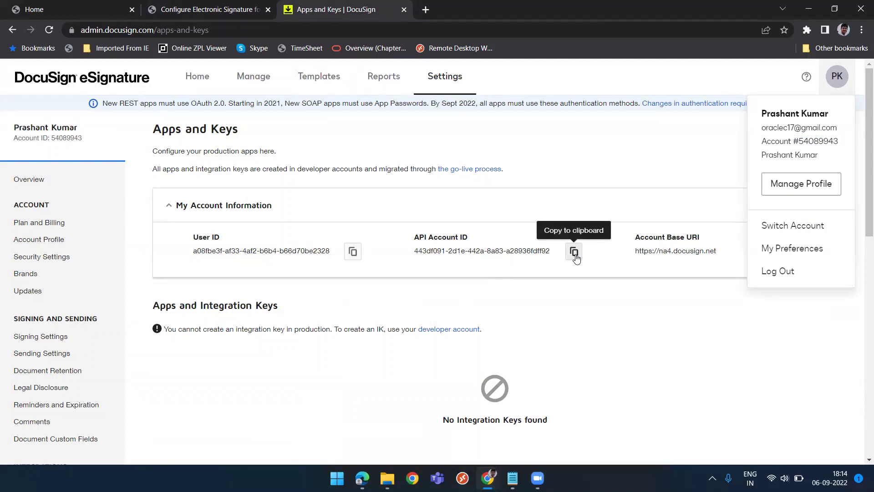
left_click(653, 194)
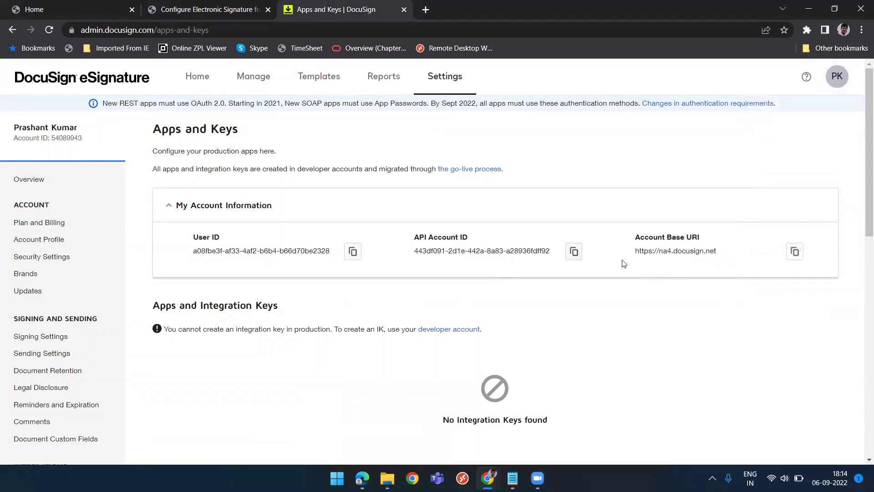
key("ctrl+shift+Tab")
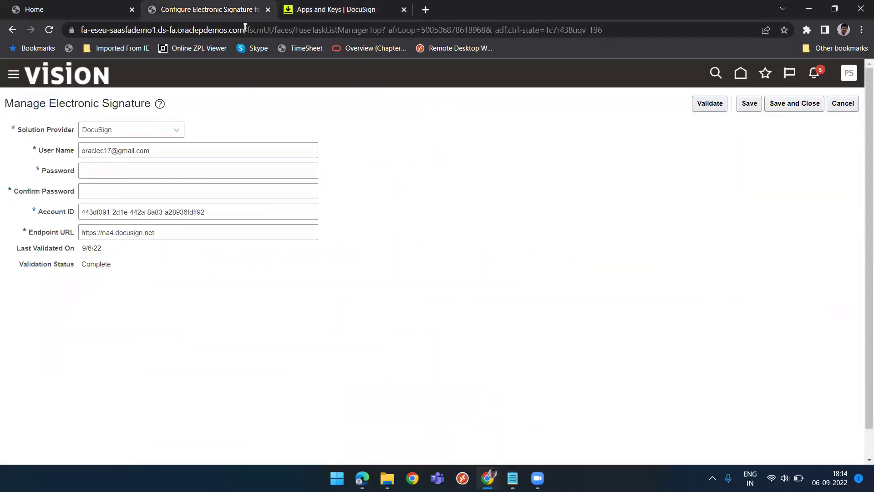
left_click(333, 9)
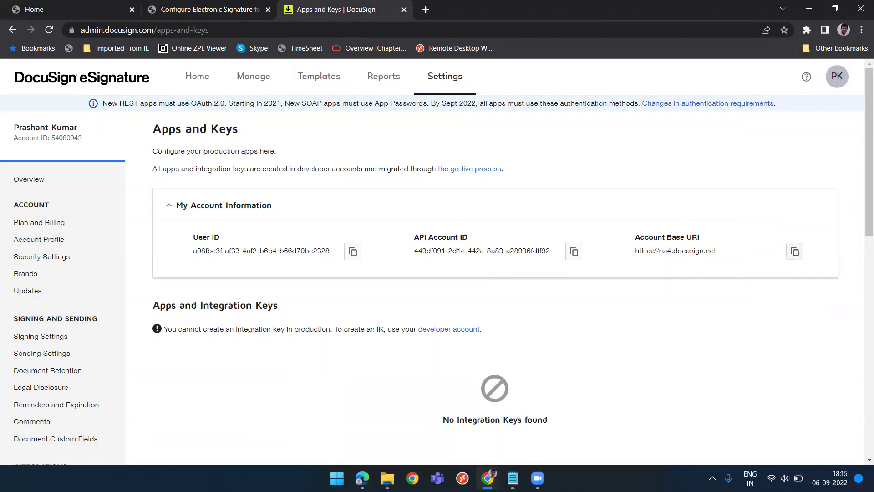
left_click_drag(644, 252, 712, 257)
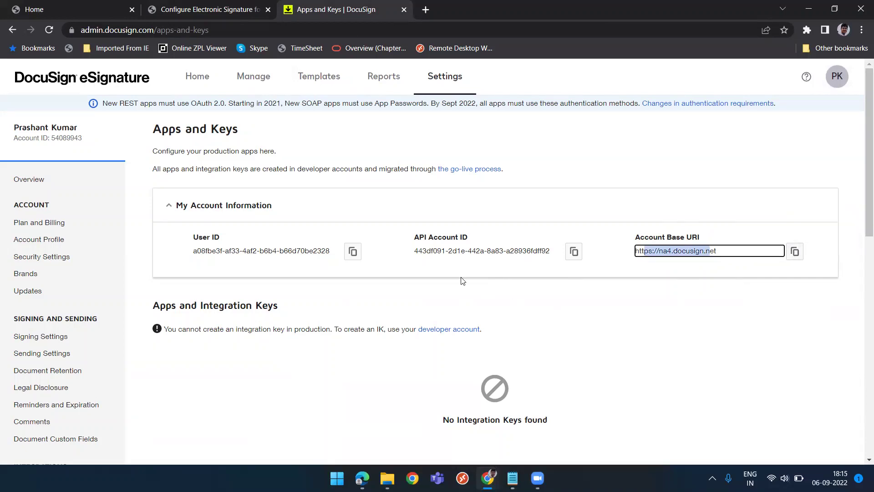
Check the DocuSign validation status reads Complete, then cancel back to Setup: Procurement.
left_click(179, 13)
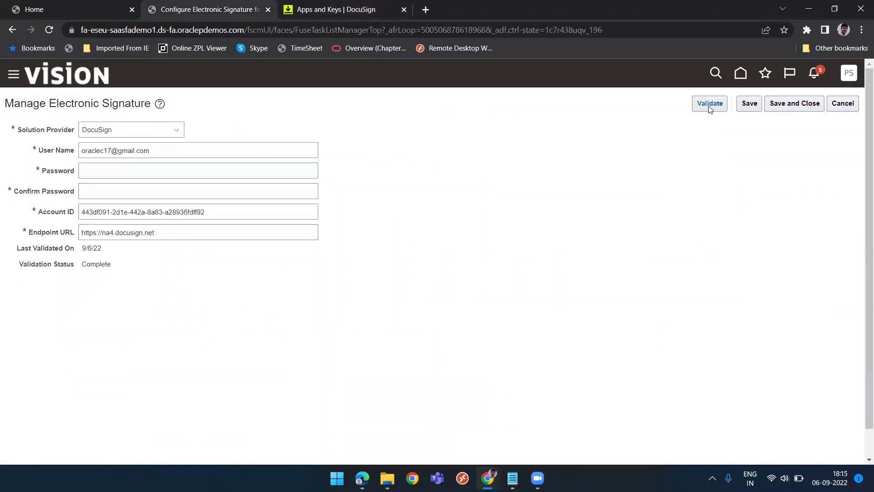
double_click(90, 264)
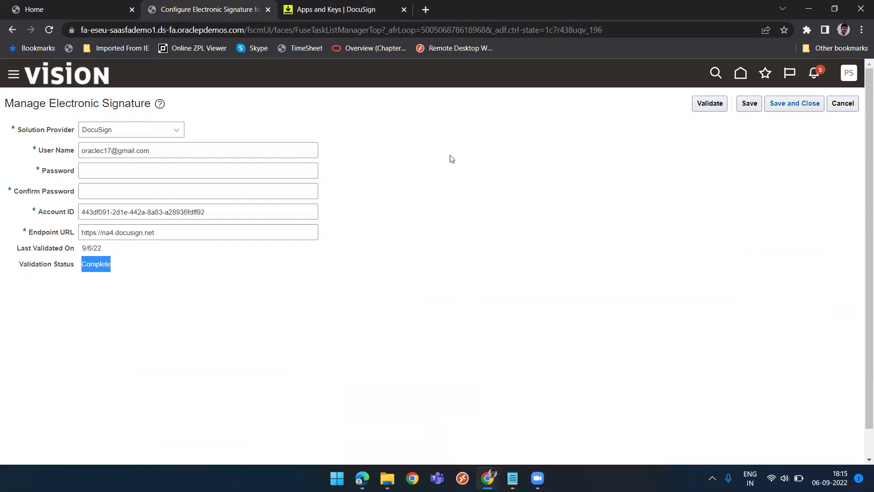
left_click(844, 105)
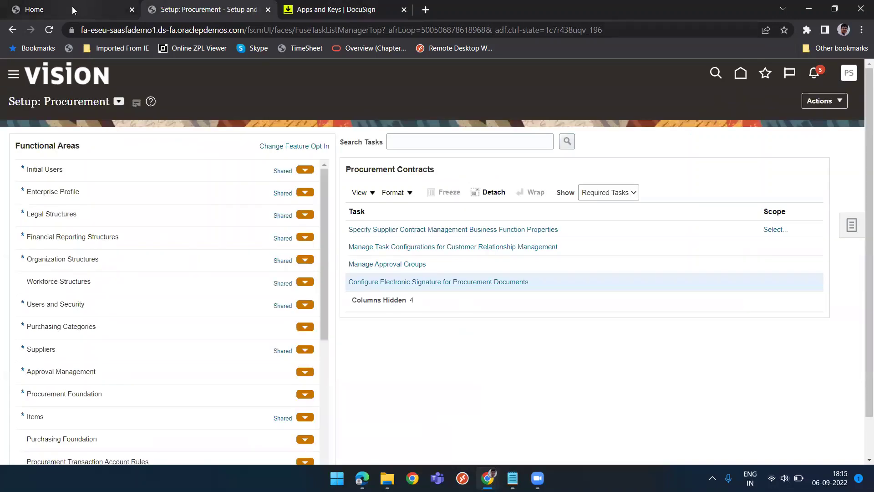
Glance at the demo login tab, return to the setup page and go to the Oracle home page.
left_click(72, 6)
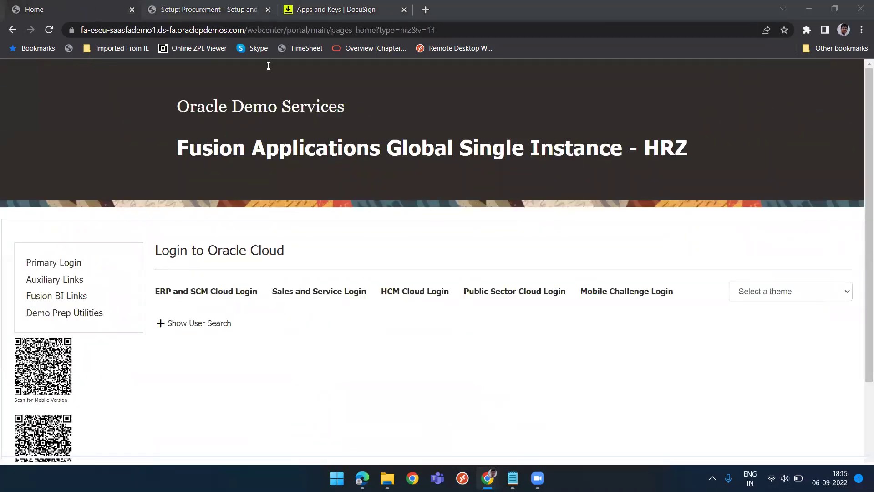
key("ctrl+Tab")
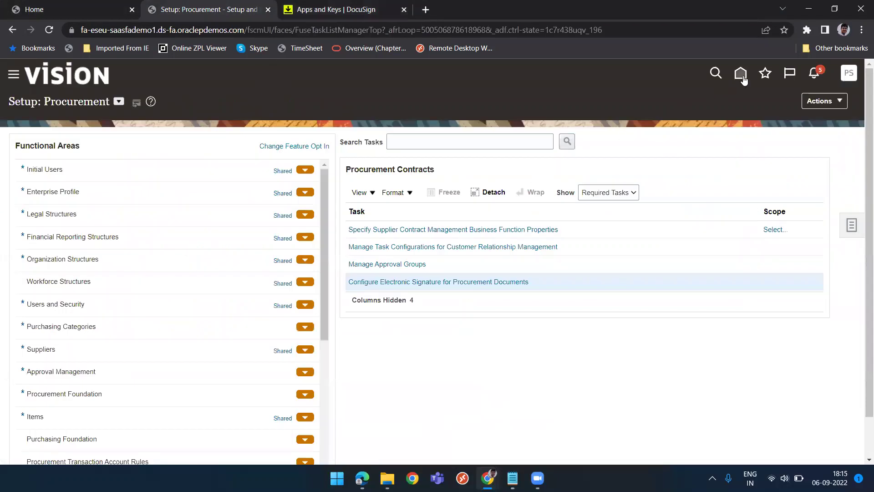
left_click(741, 75)
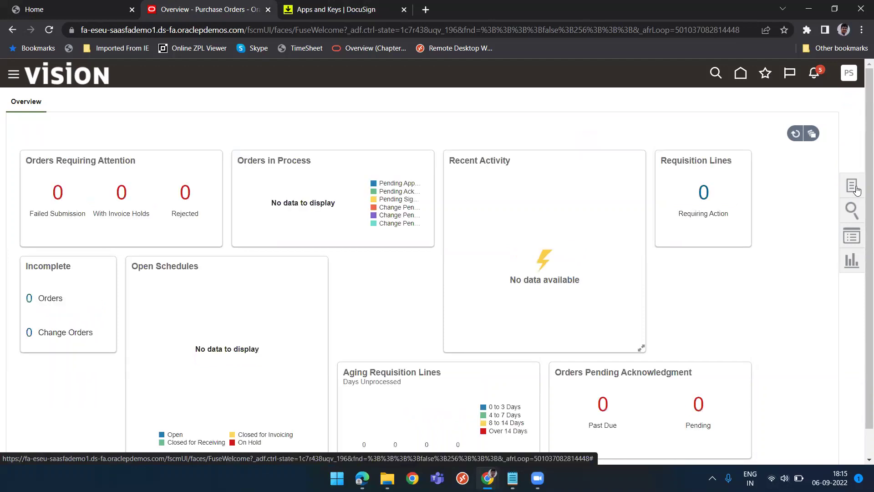
Open Manage Orders from the Purchase Orders Tasks panel.
left_click(853, 185)
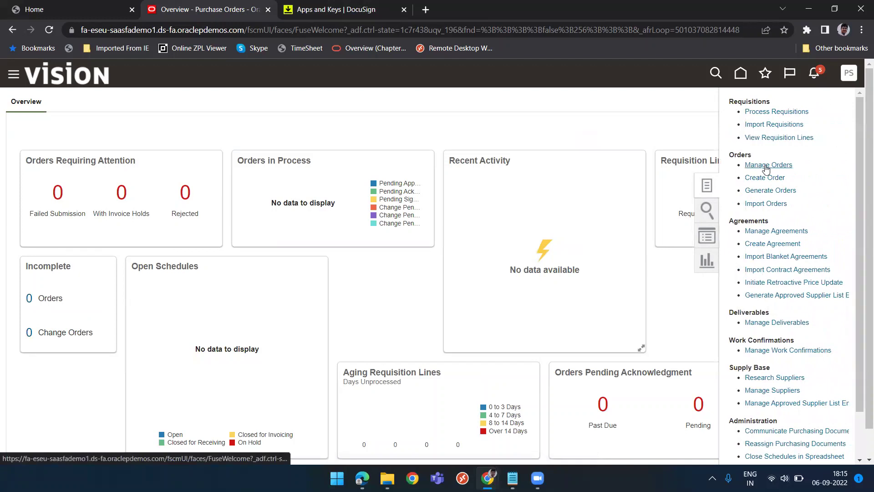
left_click(766, 166)
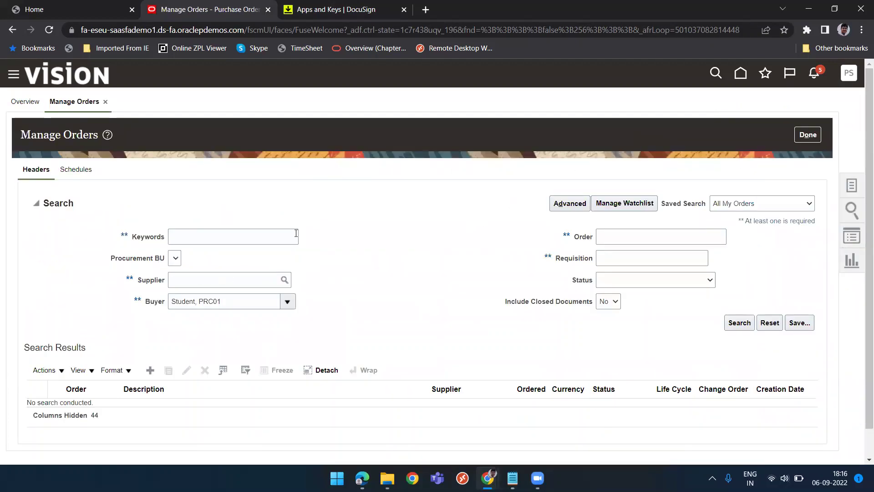
Sign out of the current Oracle session, confirming single sign-off.
left_click(848, 74)
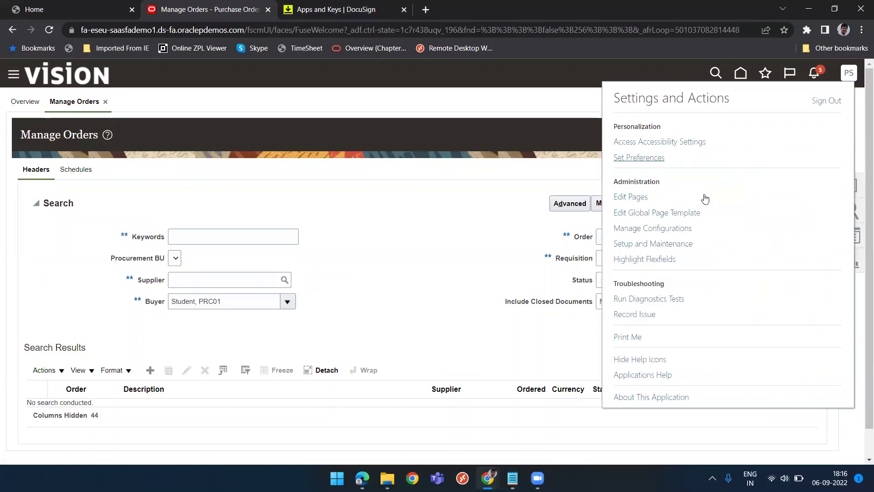
left_click(823, 104)
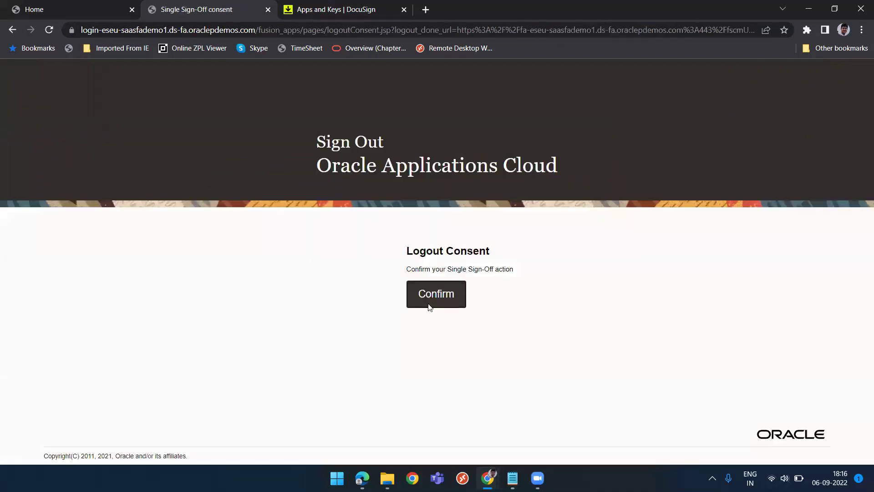
left_click(430, 306)
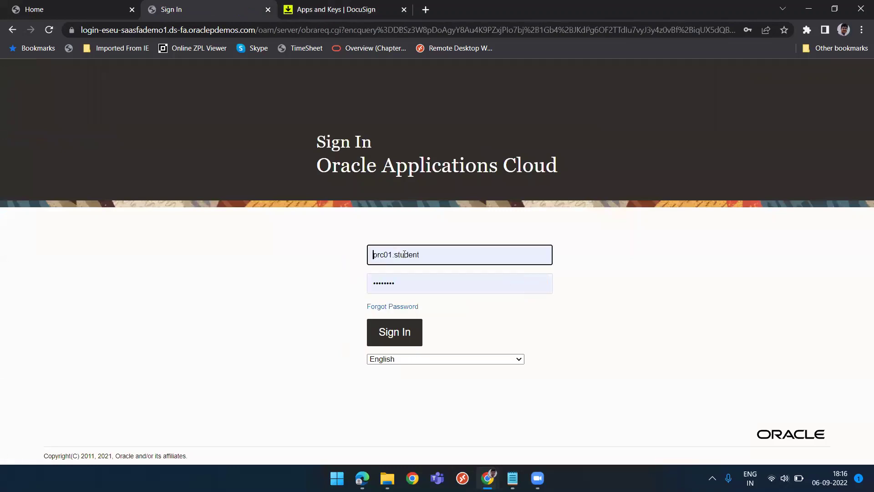
Sign back in with the system administrator user ID and update the saved password in Chrome.
left_click_drag(429, 253, 329, 257)
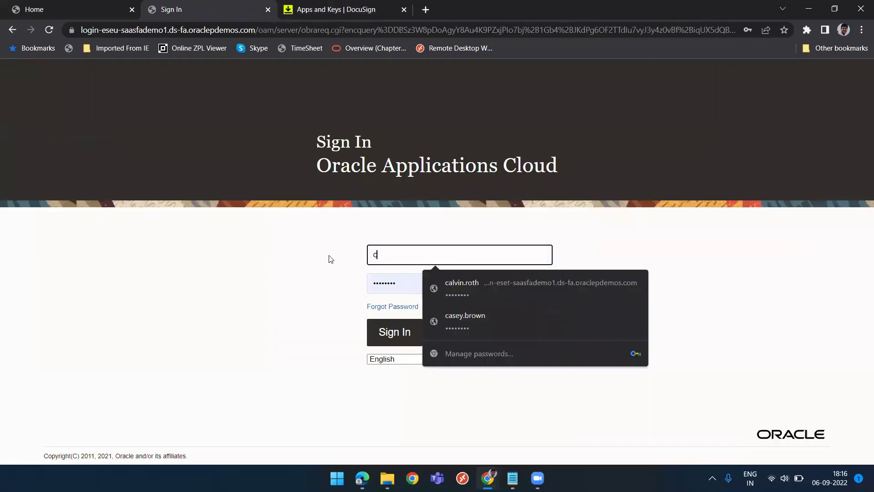
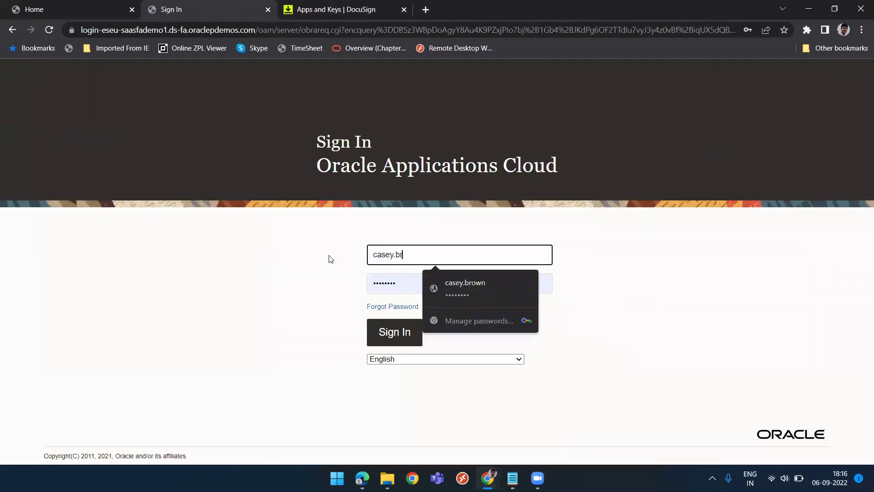
left_click(316, 280)
left_click(390, 333)
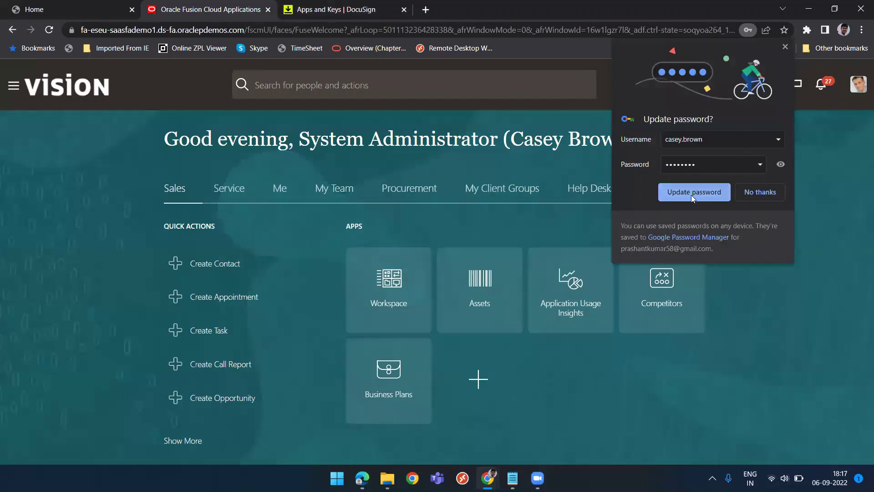
left_click(685, 198)
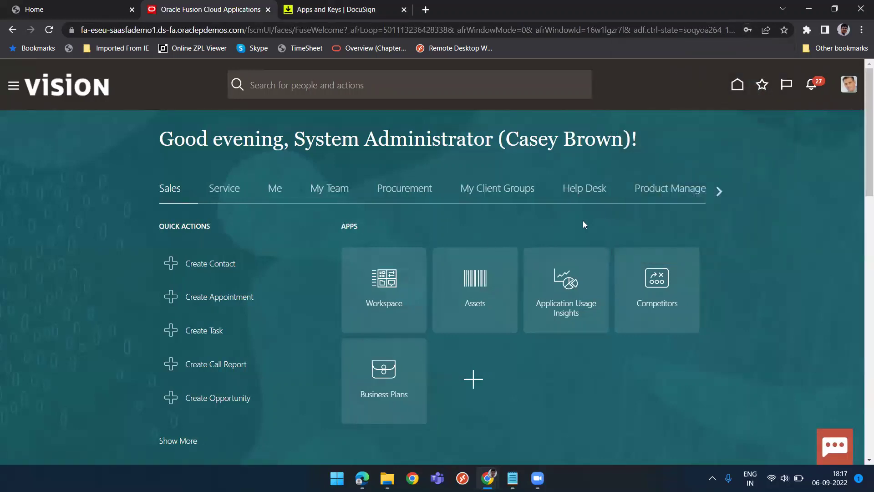
From the Procurement apps, open the Purchase Orders work area and its Manage Orders task.
left_click(389, 192)
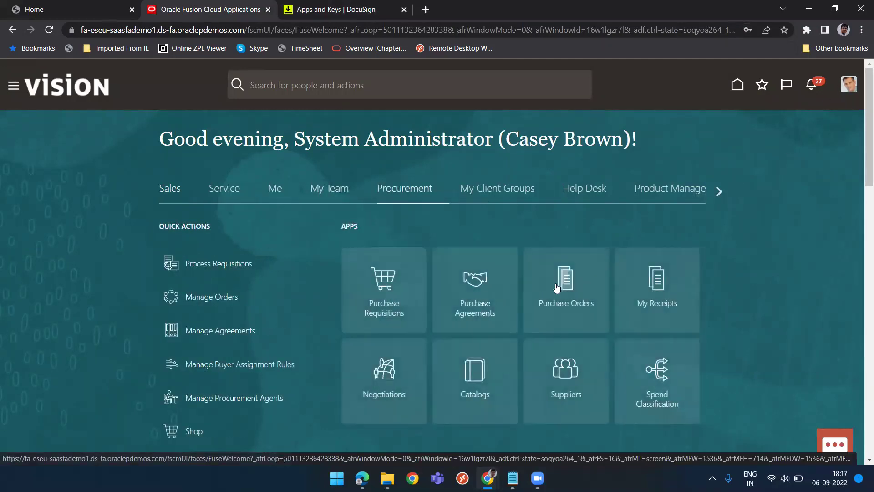
left_click(556, 288)
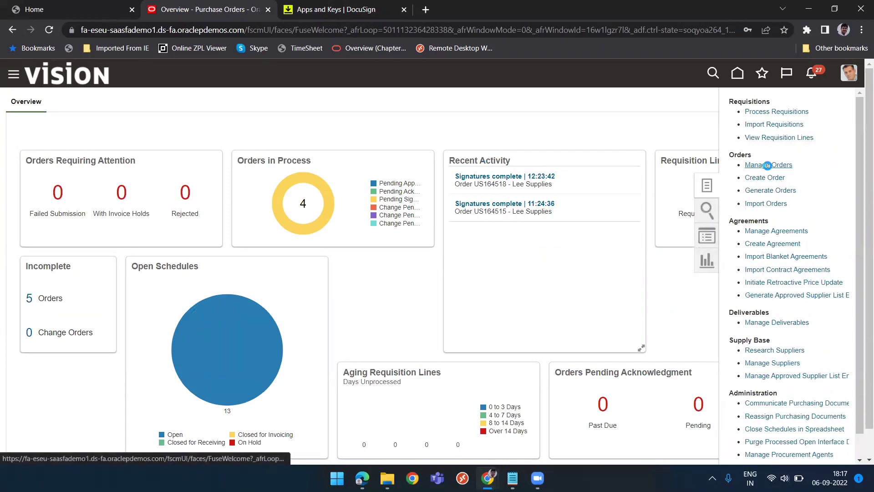
left_click(769, 165)
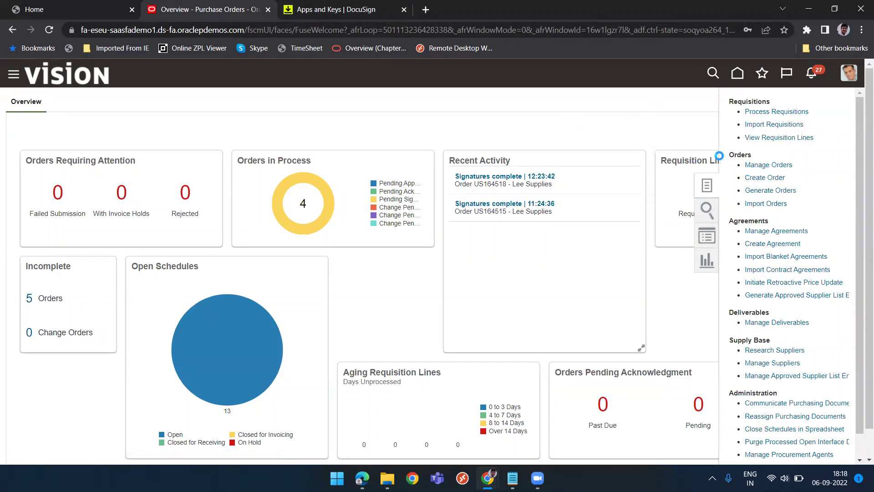
left_click(776, 166)
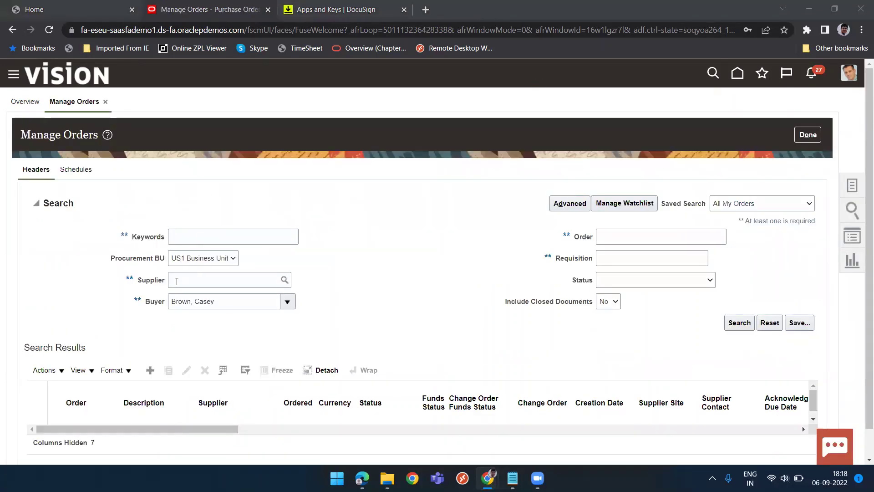
Search the buyer's purchase orders and open order US164520, 'Test for Docusign'.
left_click(658, 235)
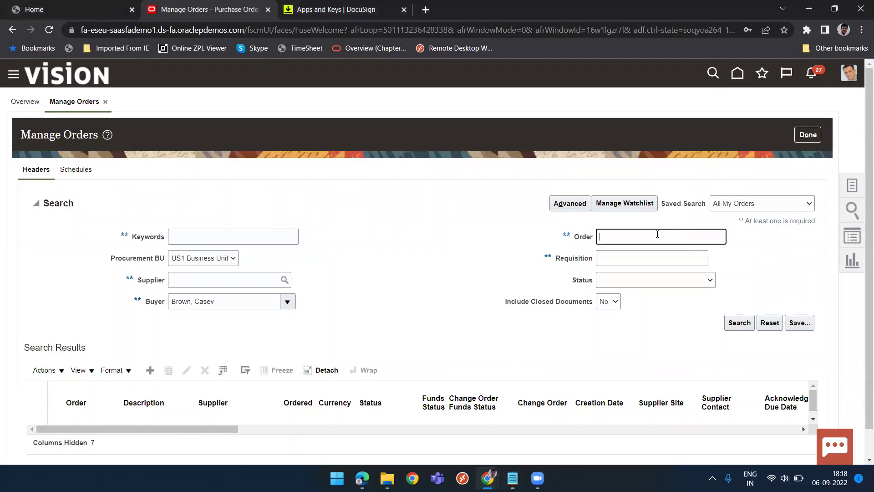
left_click(734, 325)
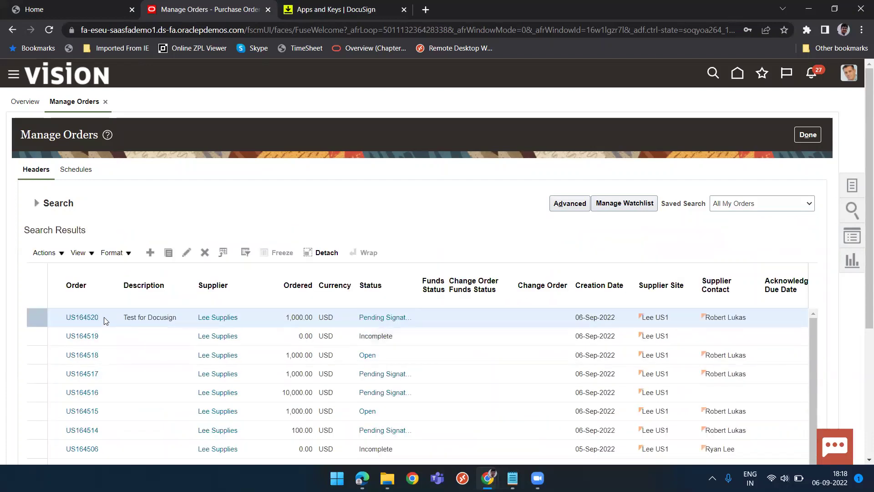
left_click(82, 318)
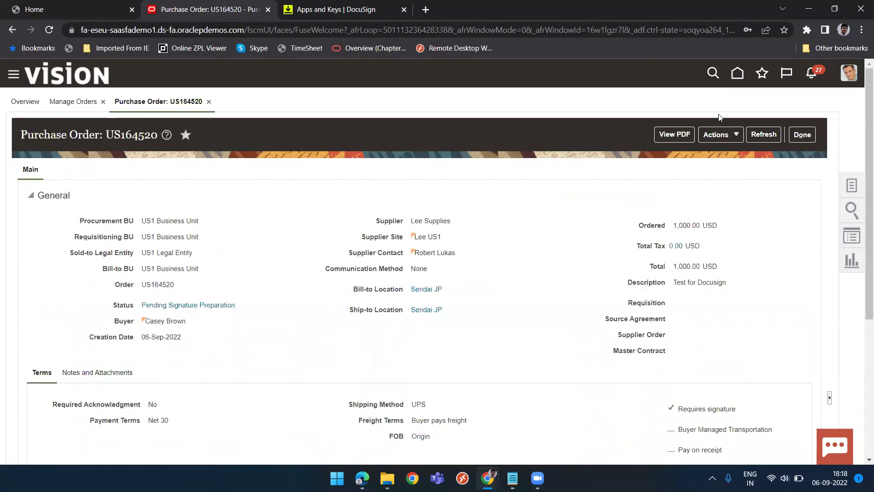
Highlight the Requires signature term on order US164520, then show the order's Actions list.
left_click(728, 131)
left_click(512, 302)
left_click_drag(742, 412, 677, 413)
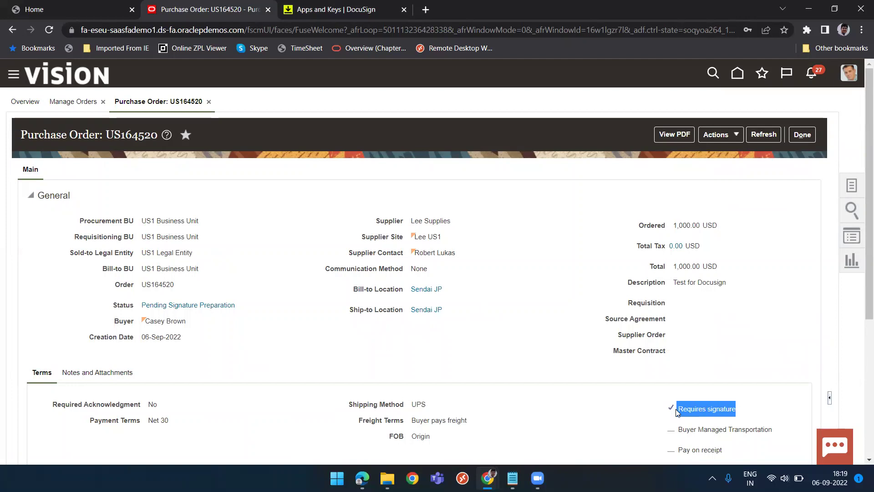
left_click(700, 410)
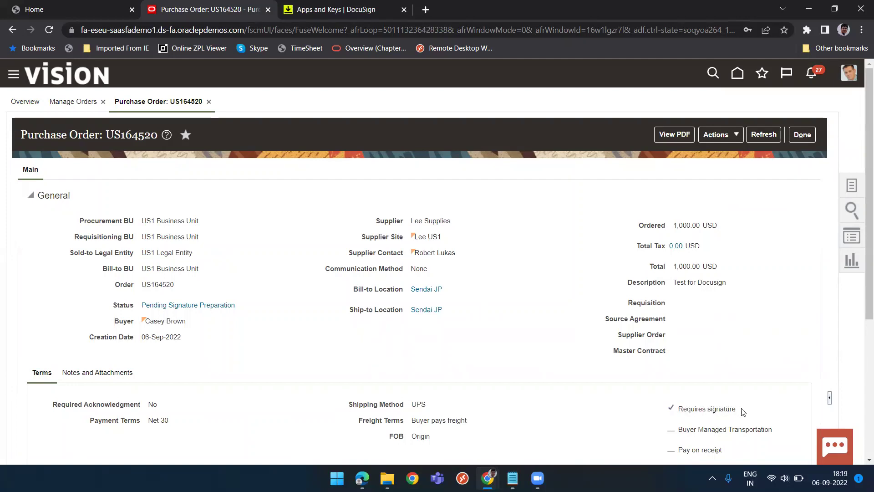
left_click_drag(744, 413, 678, 409)
left_click(749, 356)
left_click(727, 133)
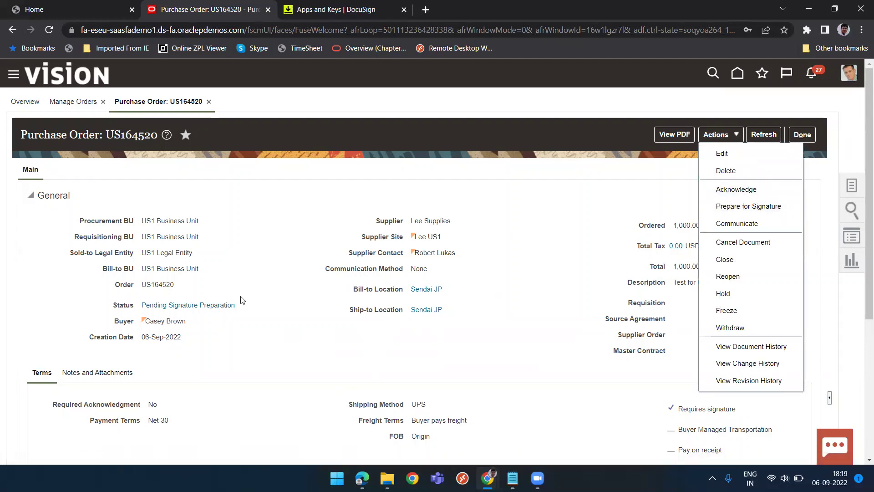
Choose Prepare for Signature to load order US164520 into the DocuSign signing editor.
left_click(734, 213)
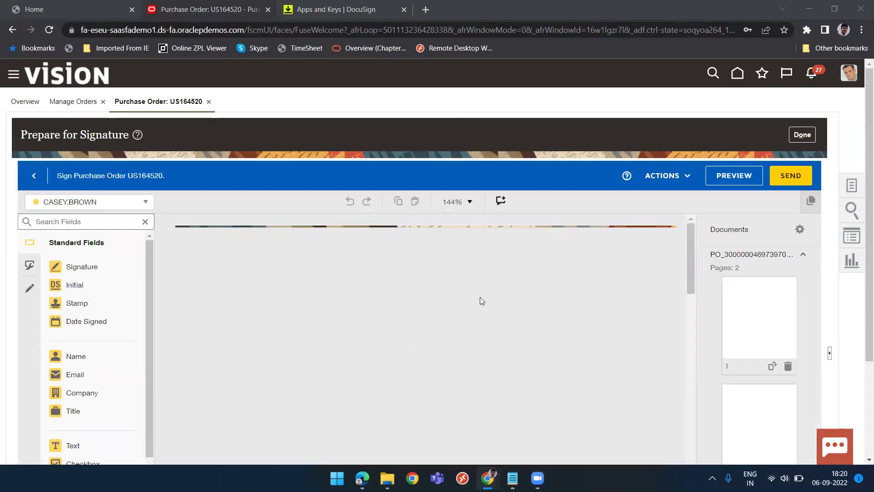
Place a Signature field beside the supplier details on page 1 and open Edit Recipients.
scroll(432, 361, "down", 5)
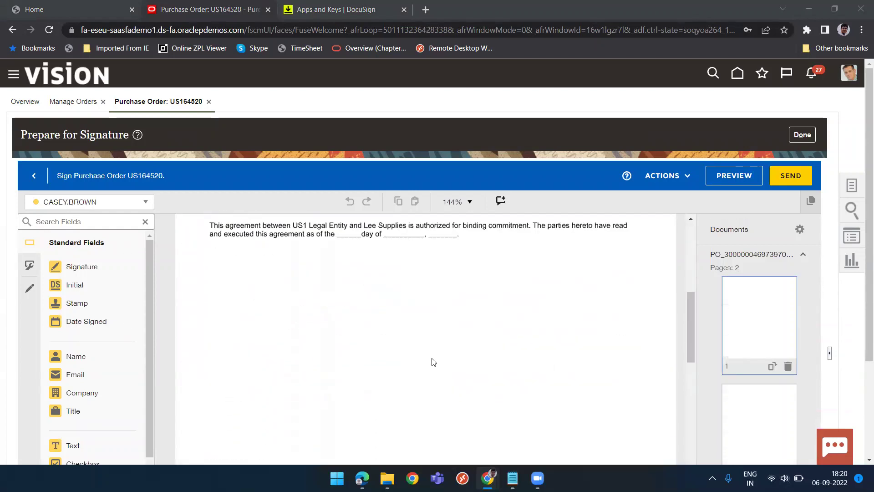
scroll(433, 362, "up", 5)
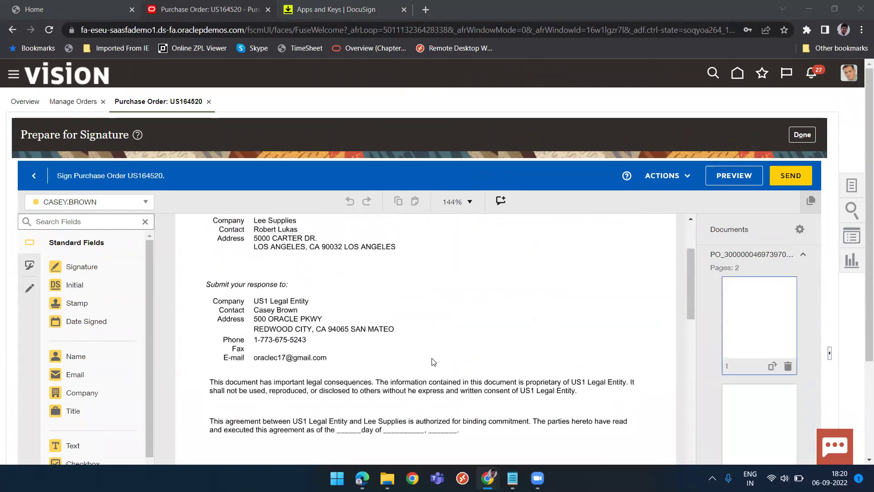
scroll(432, 362, "up", 3)
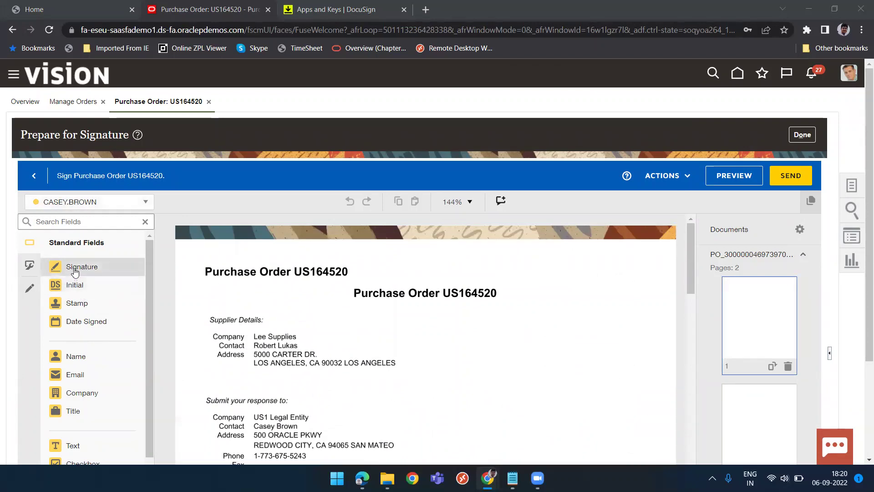
mouse_move(69, 268)
left_mouse_down()
mouse_move(479, 351)
mouse_move(469, 344)
left_mouse_up()
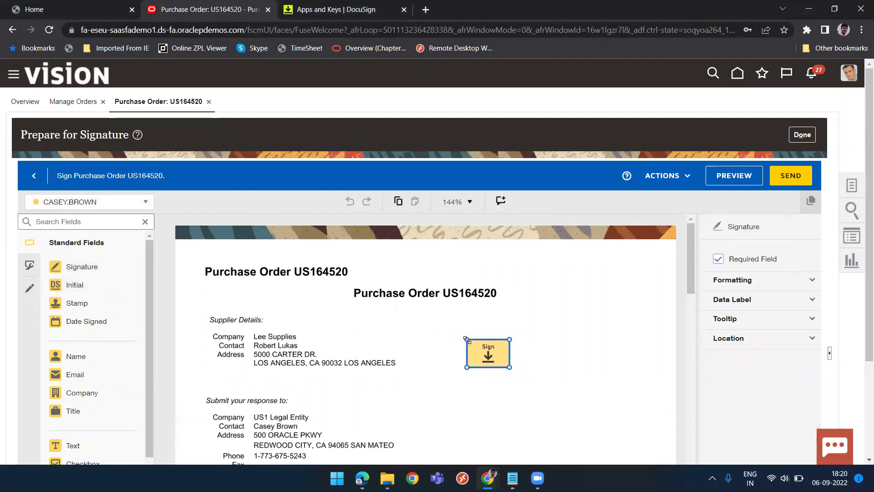
left_click(129, 202)
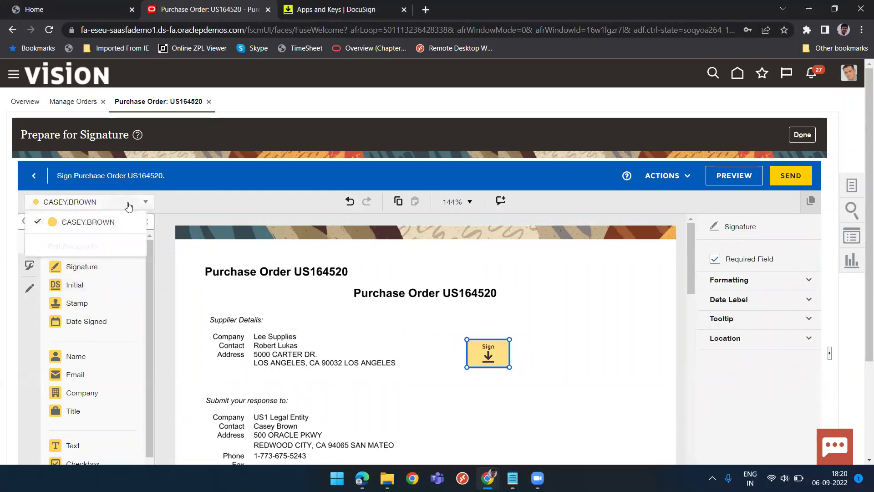
left_click(82, 249)
Add a second recipient named 'Supplier', with the e-mail taken from the Lee Supplies contact, and confirm.
scroll(468, 357, "down", 2)
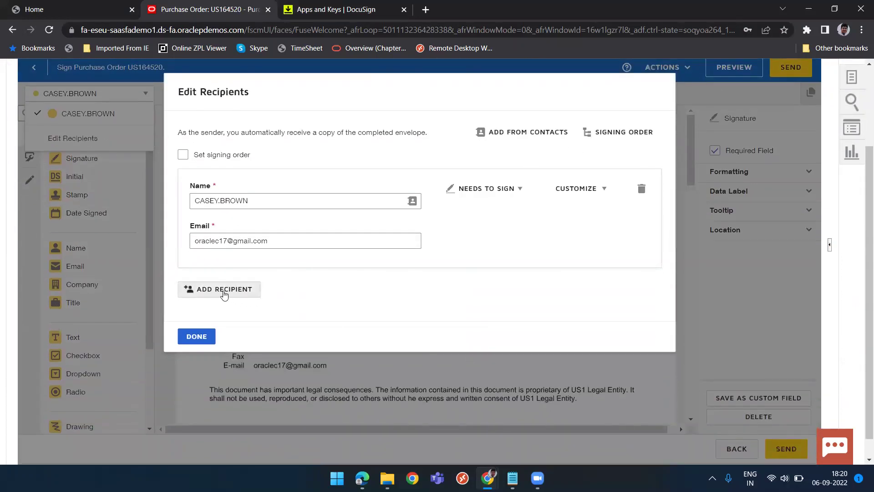
left_click(225, 289)
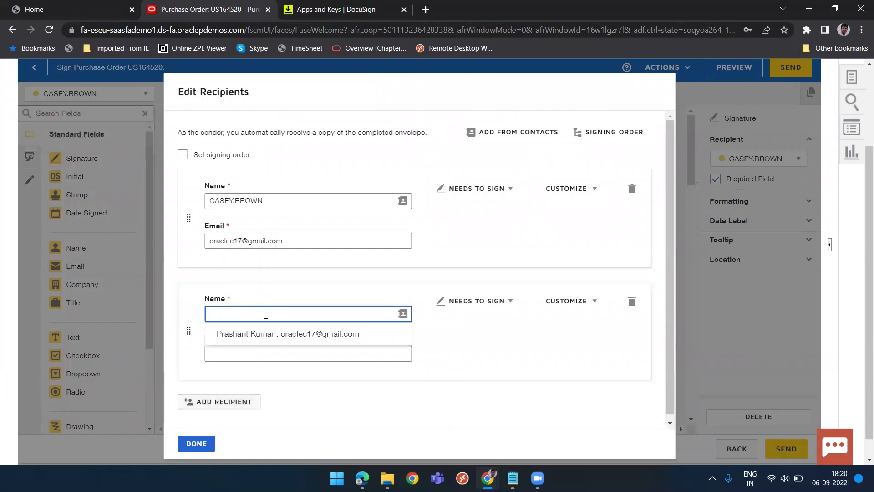
type("Supplier")
key("Tab")
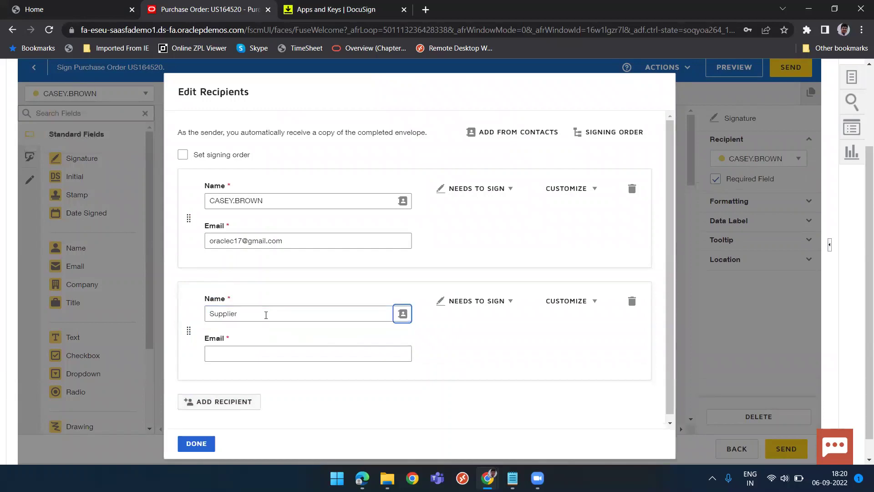
left_click(237, 353)
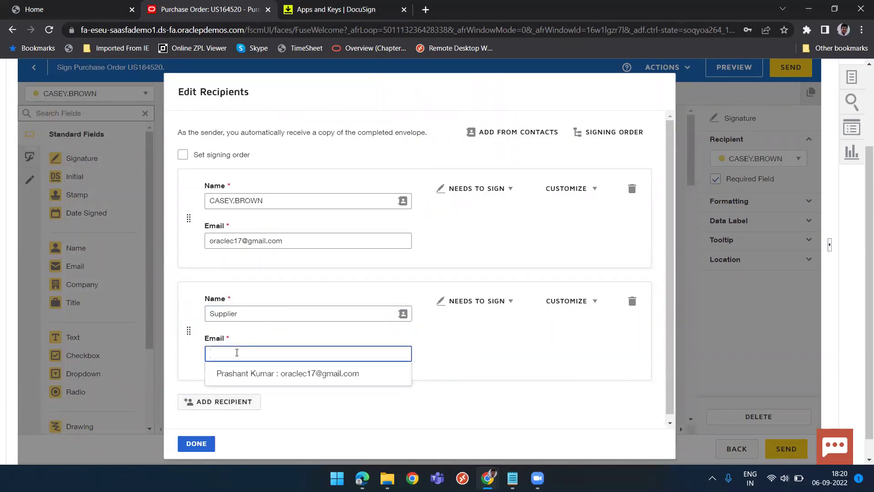
type("oracle")
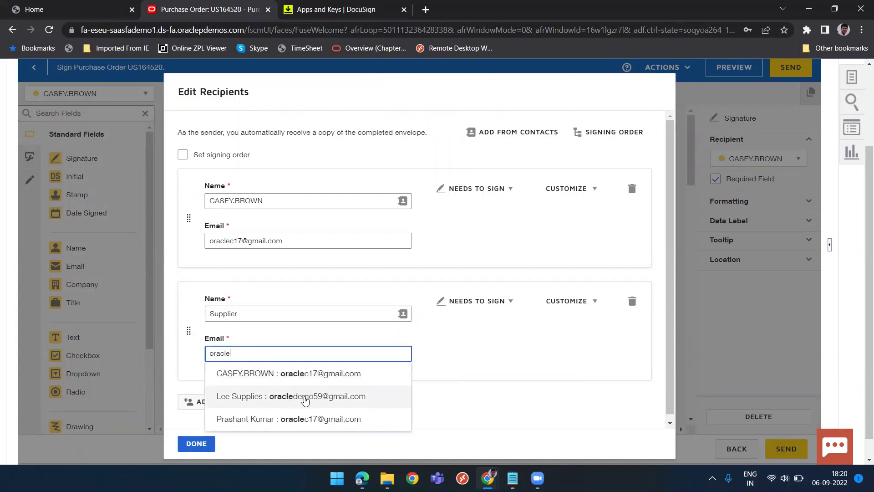
left_click(303, 401)
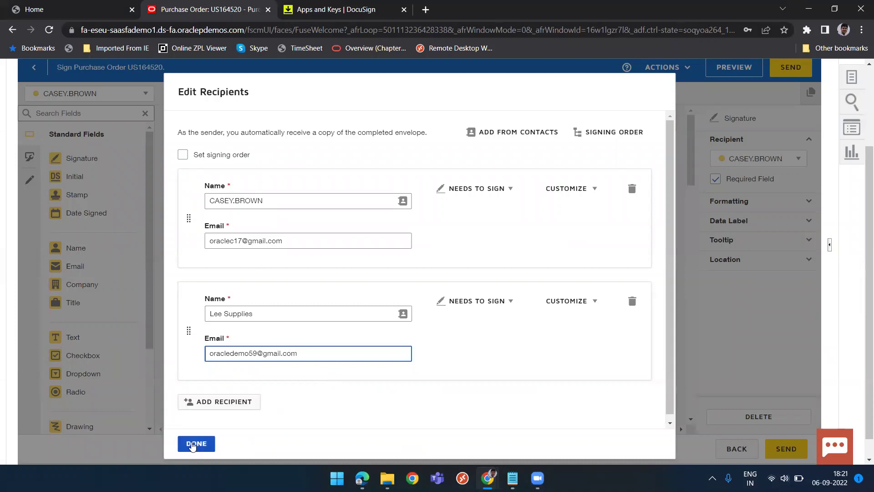
left_click(193, 444)
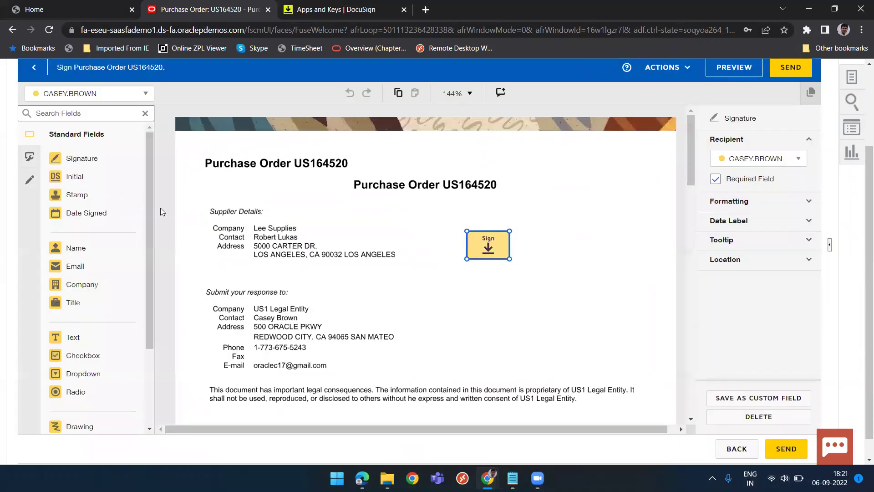
Drop a Lee Supplies Signature field below the agreement text and send the envelope.
left_click(145, 95)
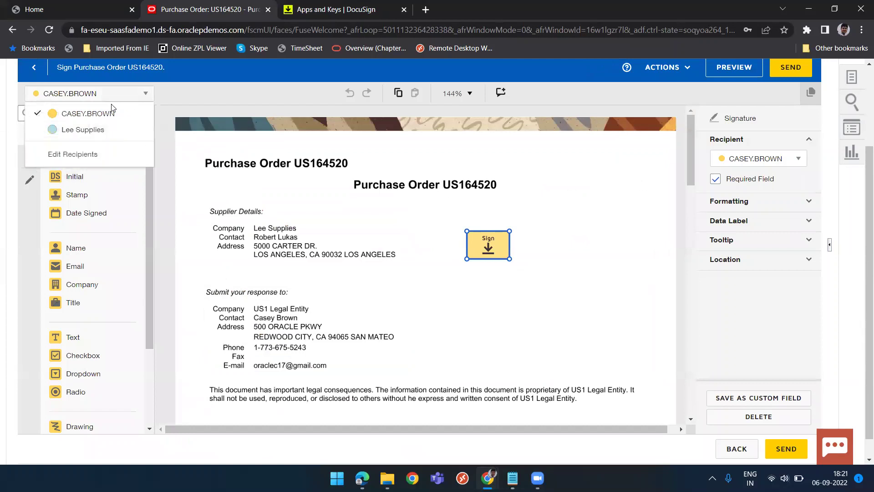
left_click(84, 131)
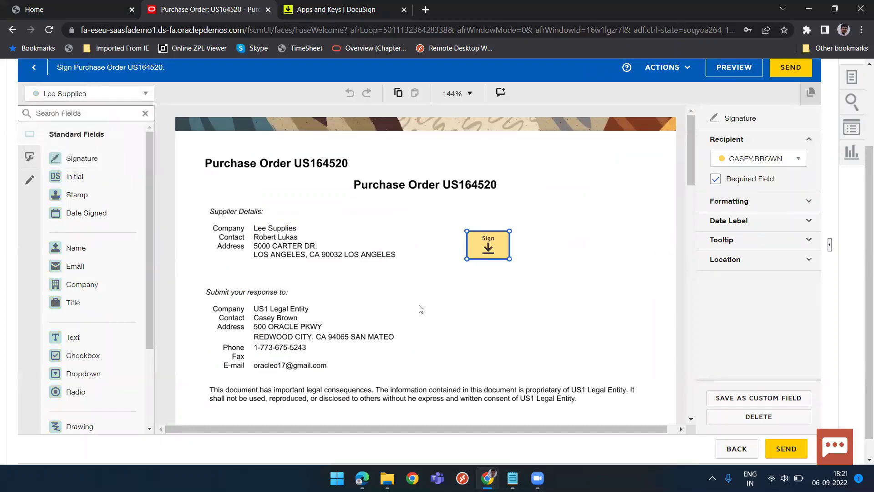
scroll(424, 338, "down", 1)
scroll(424, 338, "down", 2)
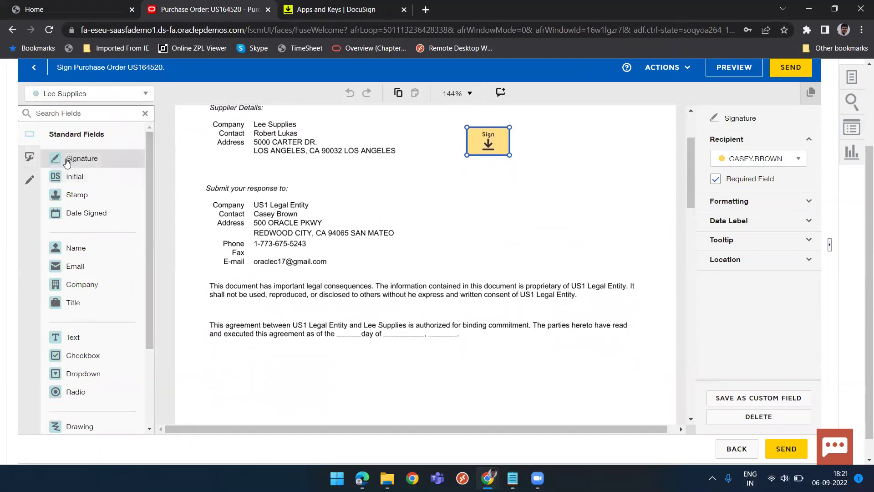
mouse_move(85, 159)
left_mouse_down()
mouse_move(197, 235)
mouse_move(373, 400)
mouse_move(372, 390)
left_mouse_up()
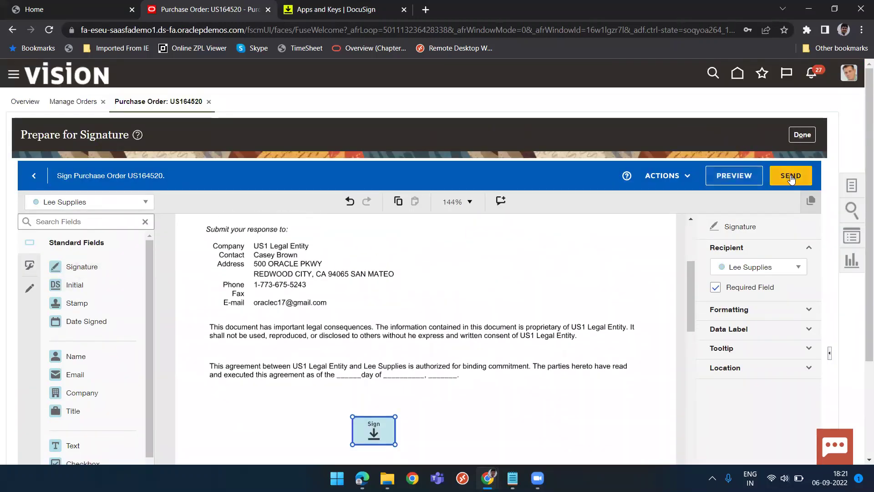
left_click(791, 177)
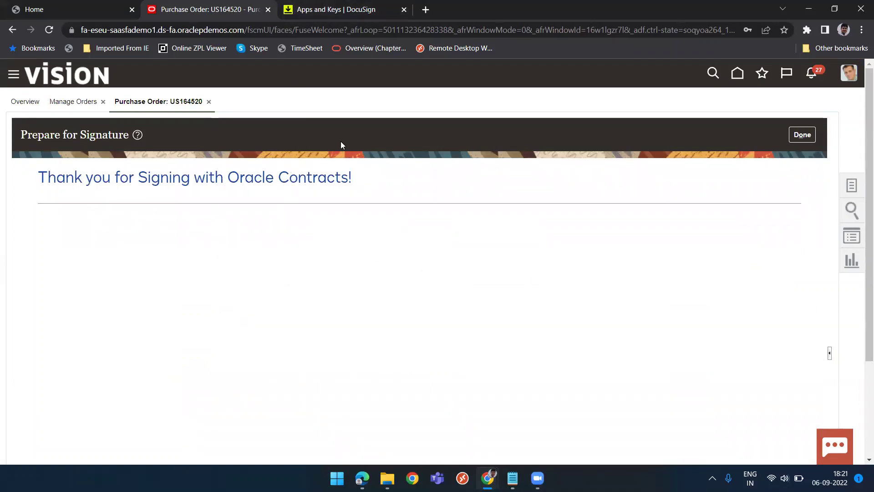
Finish signature preparation, then go to the DocuSign account's My Templates page.
left_click(802, 135)
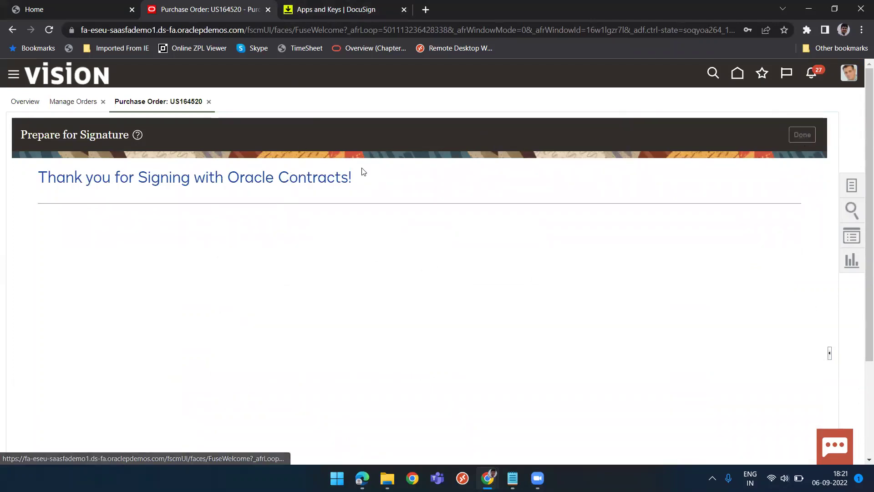
left_click(317, 18)
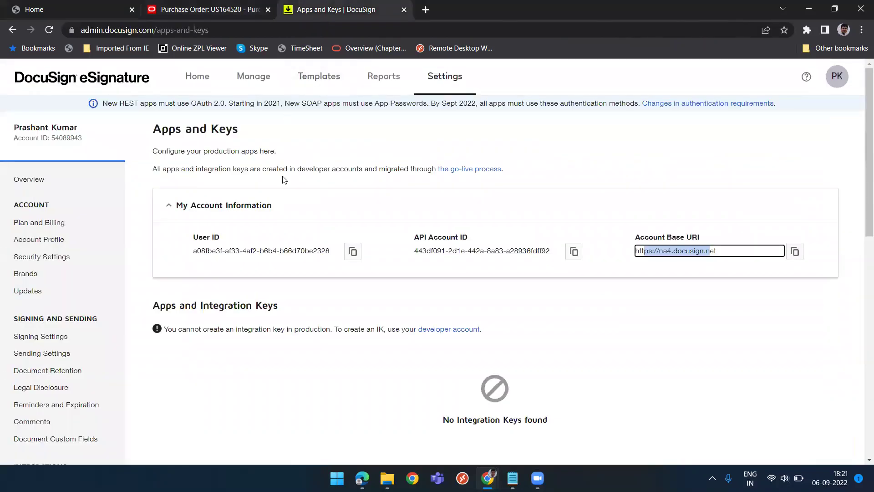
left_click(318, 77)
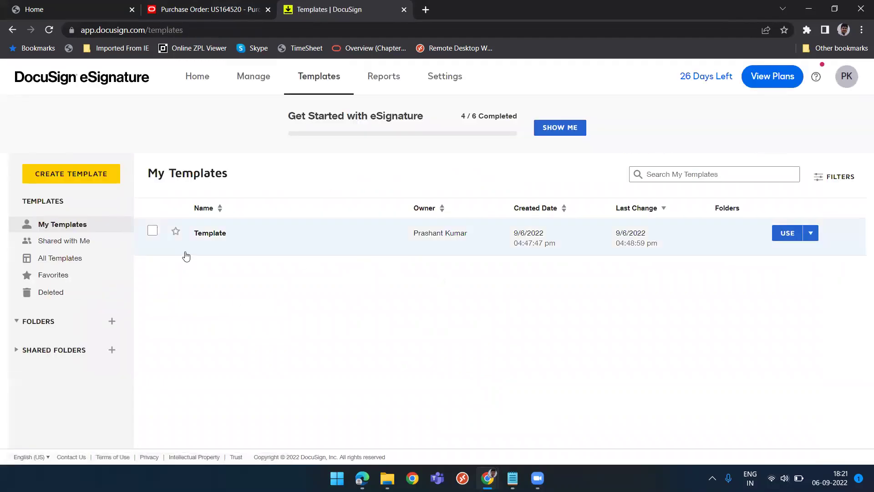
Start a new DocuSign template and view its document upload source options.
left_click(80, 176)
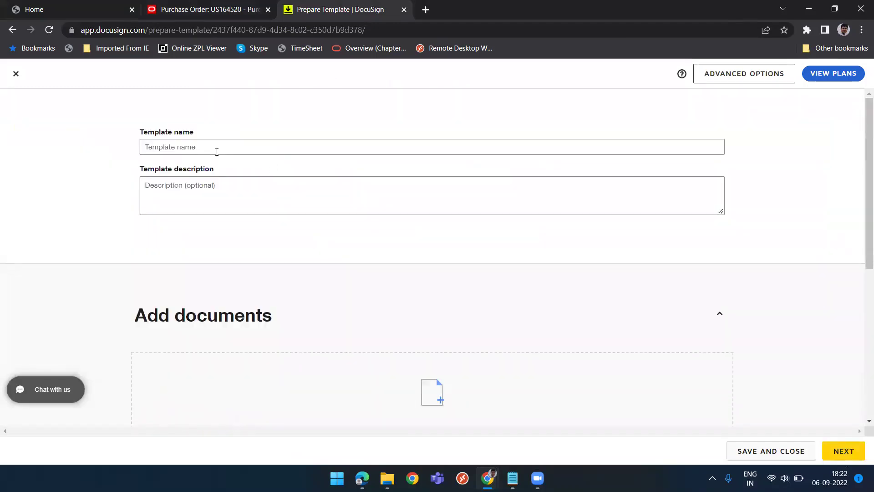
left_click(216, 152)
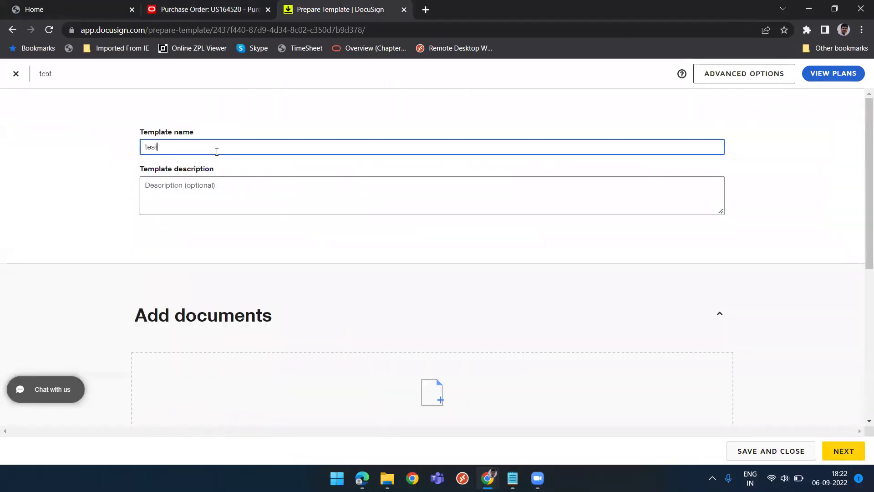
scroll(285, 296, "down", 4)
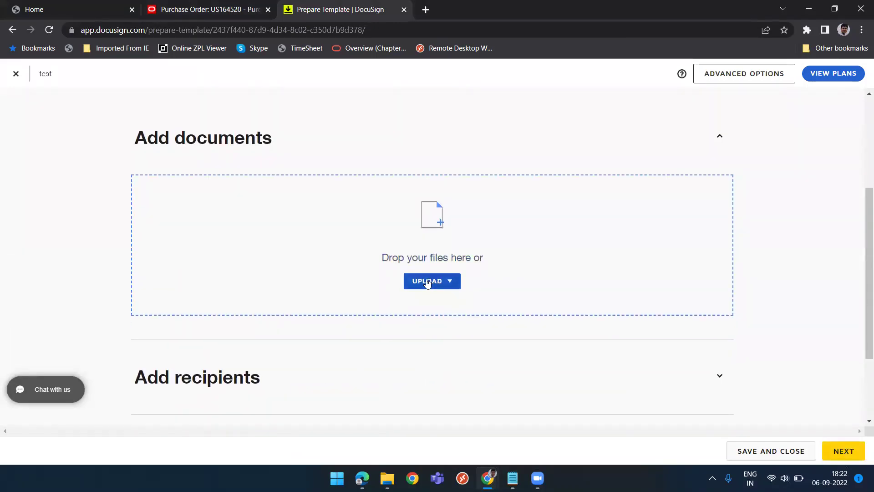
left_click(419, 283)
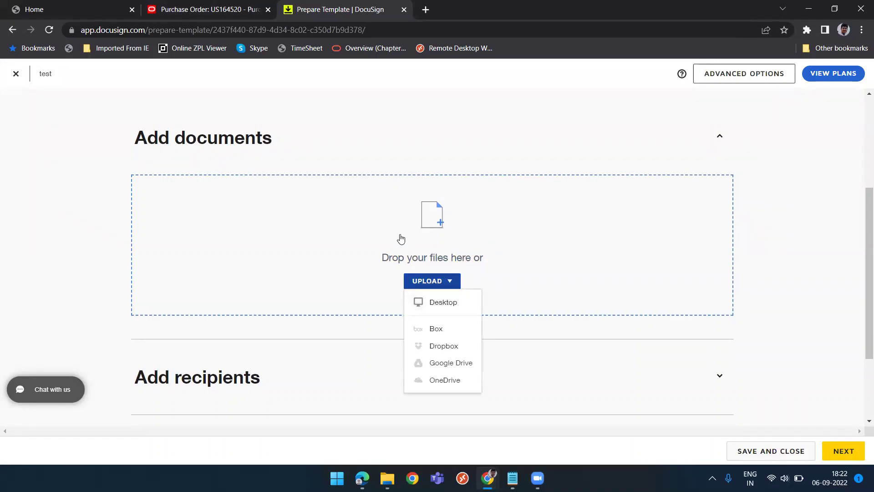
scroll(522, 256, "up", 4)
scroll(523, 256, "down", 1)
scroll(522, 255, "up", 2)
scroll(522, 256, "down", 5)
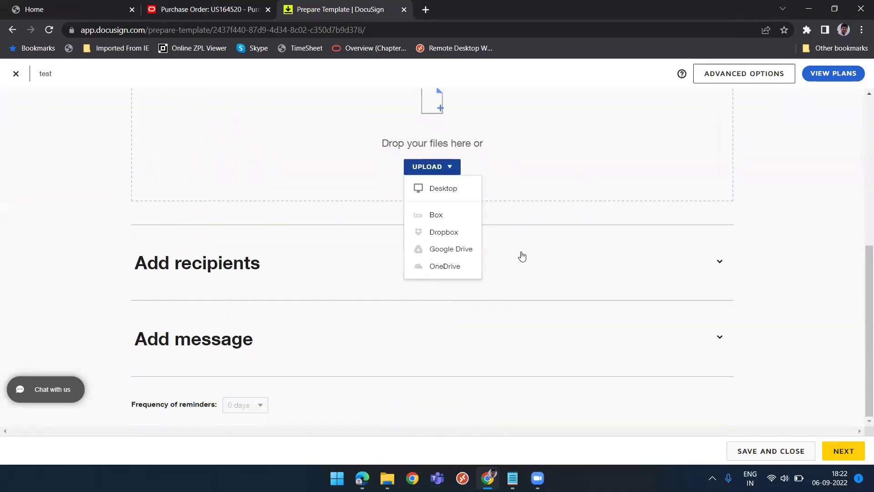
Discard the unfinished template and return to purchase order US164520 in Oracle.
left_click(15, 74)
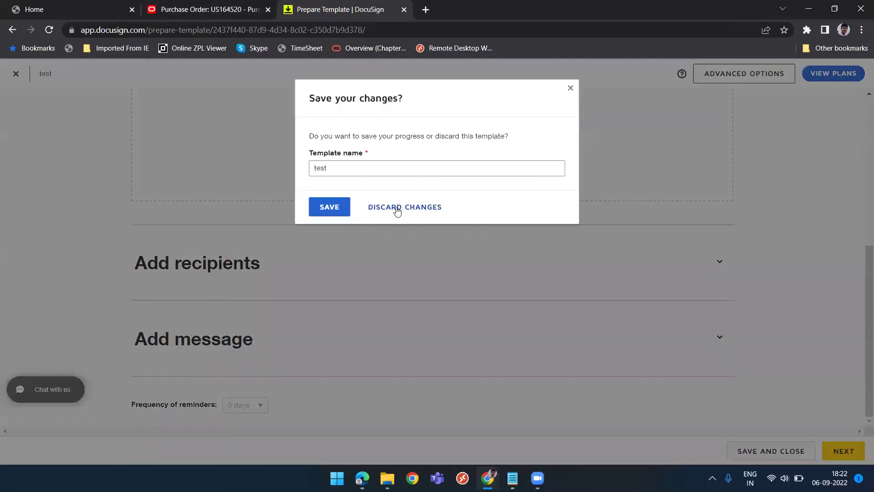
left_click(396, 208)
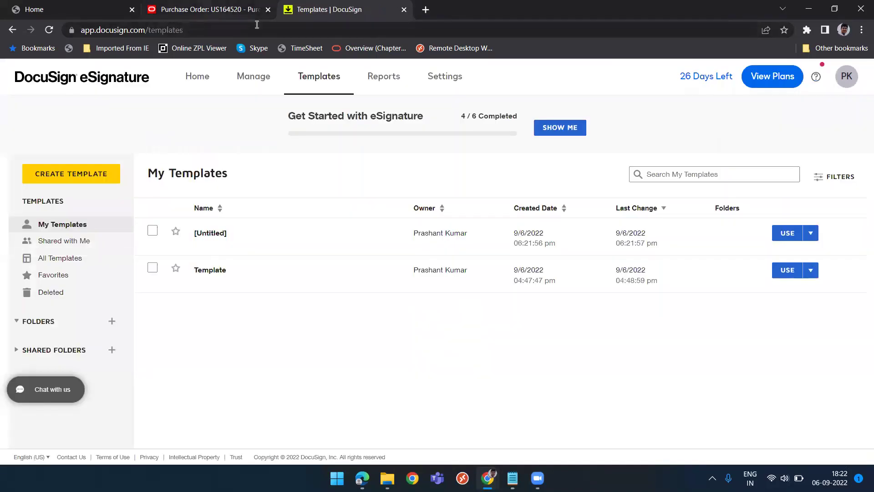
left_click(257, 11)
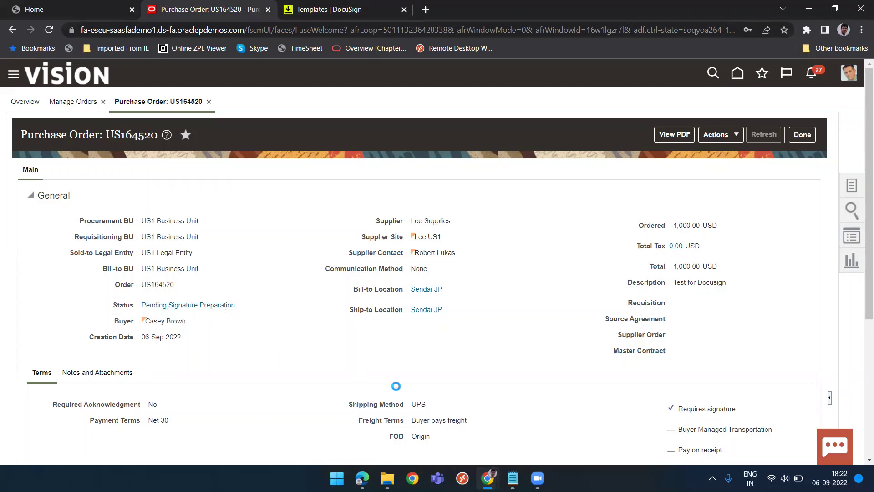
Refresh order US164520 and confirm its Status field reads Sent for Signature.
left_click(730, 135)
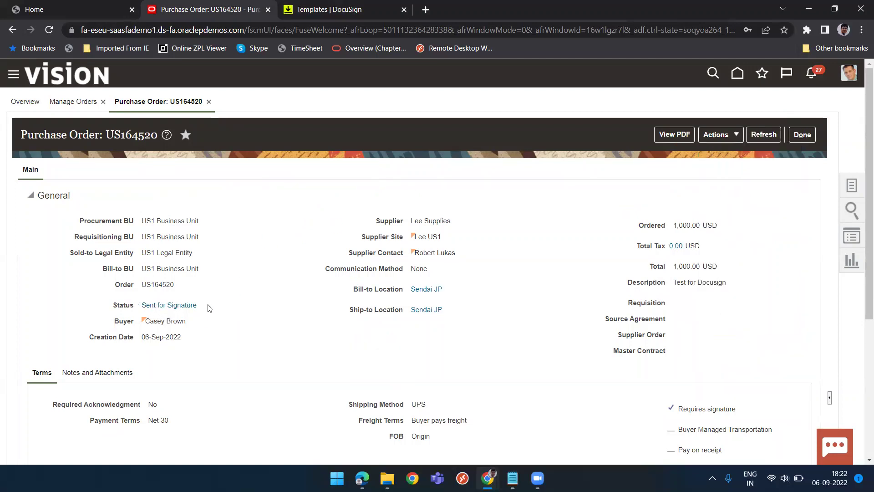
triple_click(185, 304)
left_click(256, 310)
Bring up the supplier's Gmail inbox, verify the signed-in account, and open the US164520 signing email.
mouse_move(537, 478)
mouse_move(365, 479)
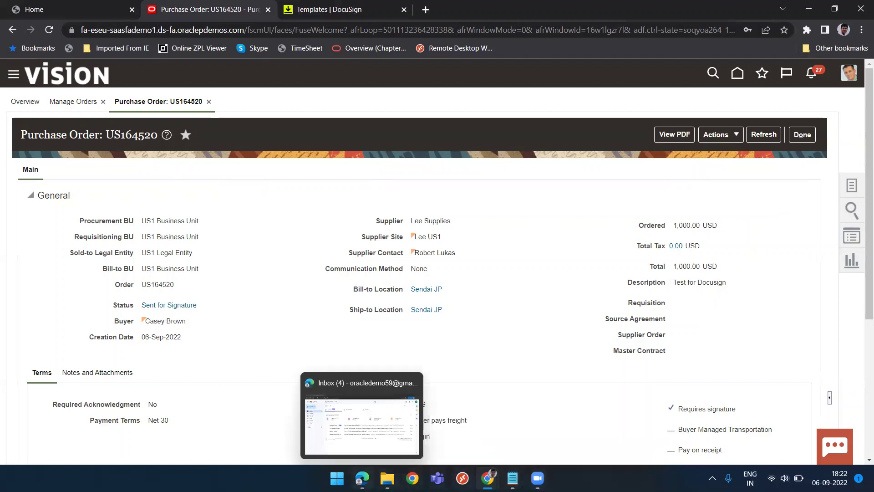
left_click(377, 426)
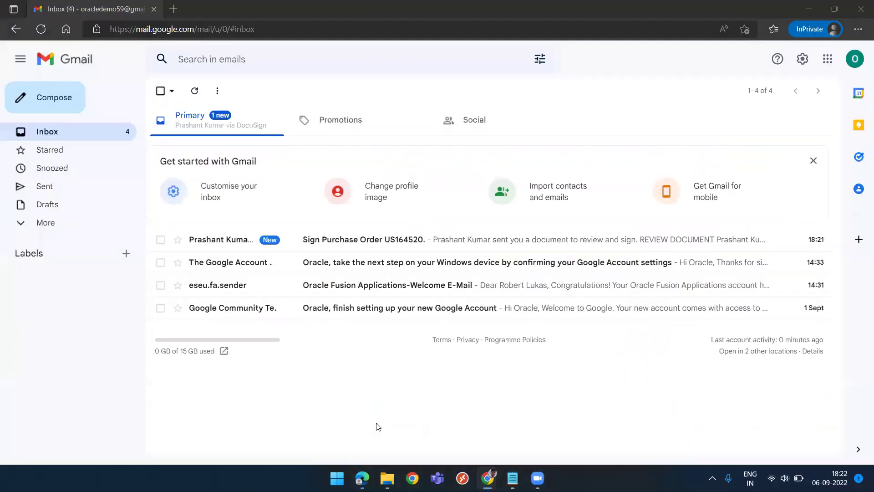
left_click(855, 59)
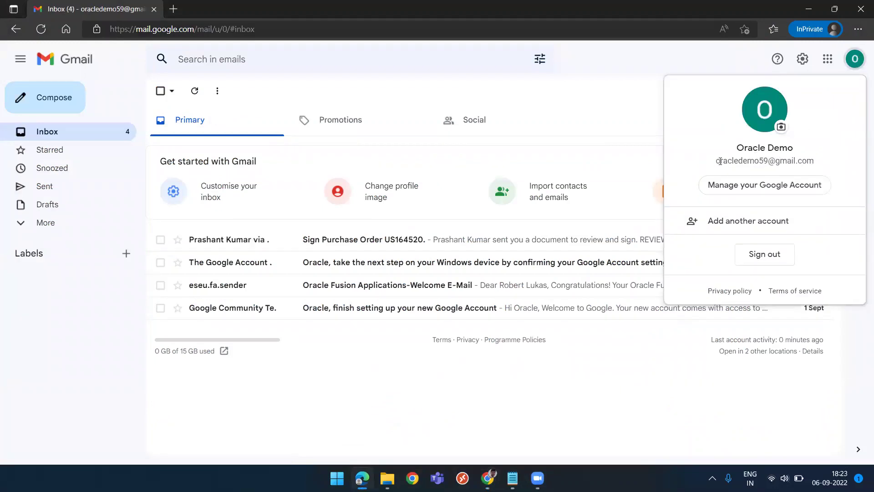
left_click(592, 99)
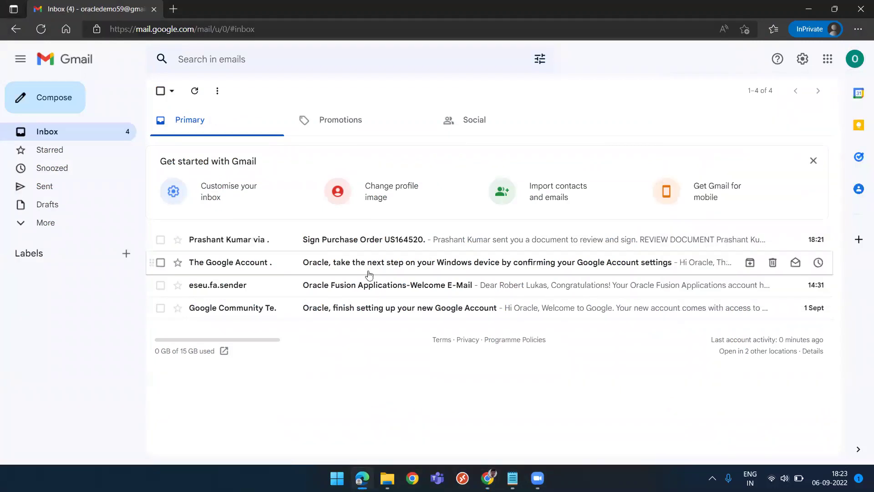
left_click(363, 243)
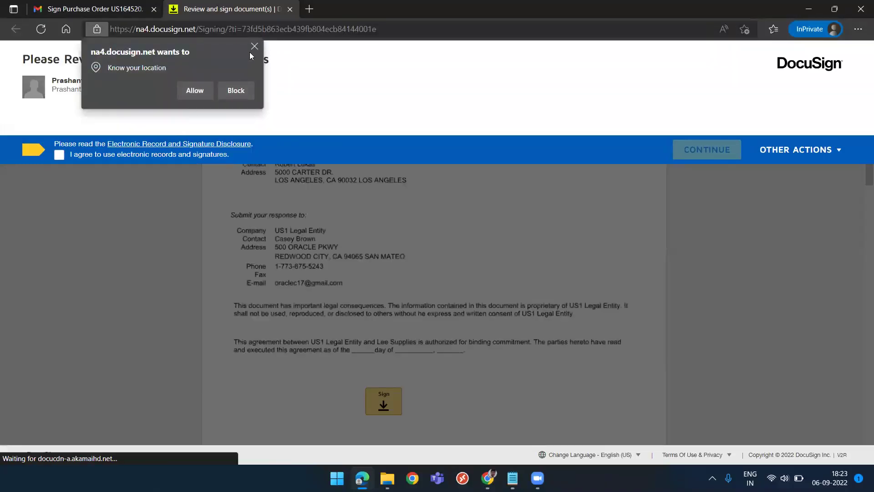
Dismiss the location prompt, accept electronic records and signatures, and continue to the document.
left_click(236, 90)
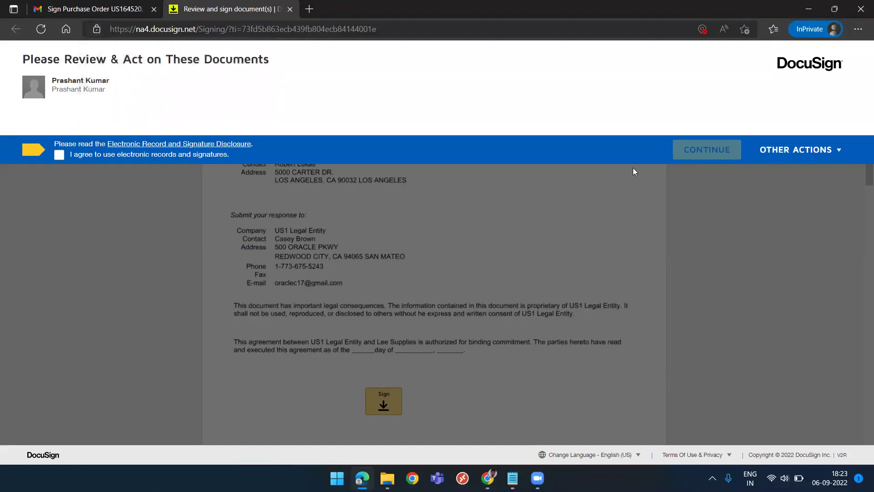
left_click(60, 155)
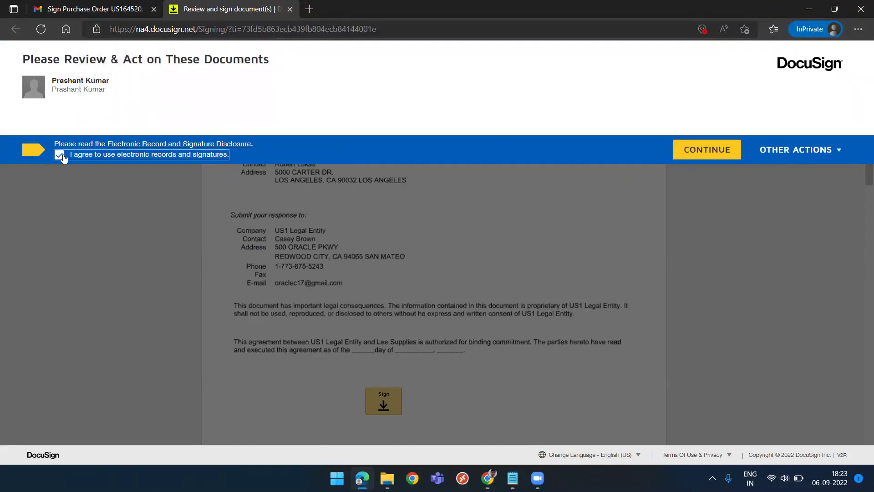
left_click(694, 153)
scroll(425, 261, "down", 3)
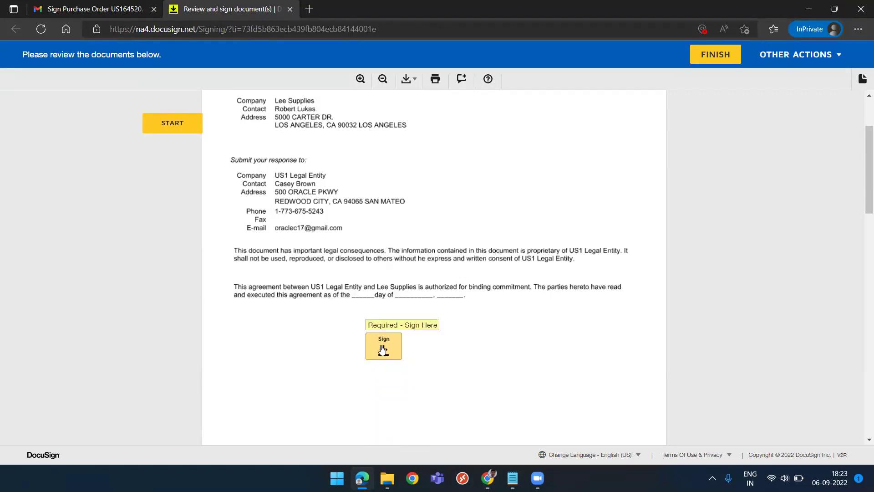
Adopt the Lee Supplies signature on the Sign tag, finish, and decline a DocuSign account.
left_click(383, 350)
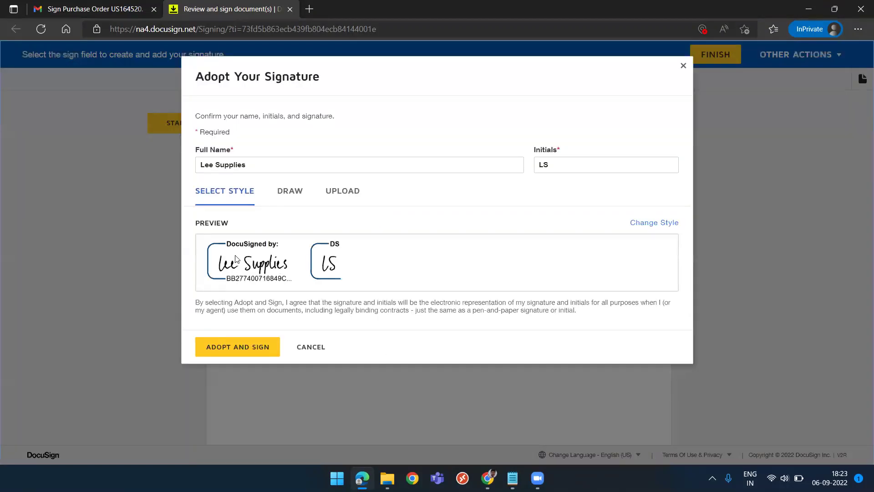
left_click(227, 348)
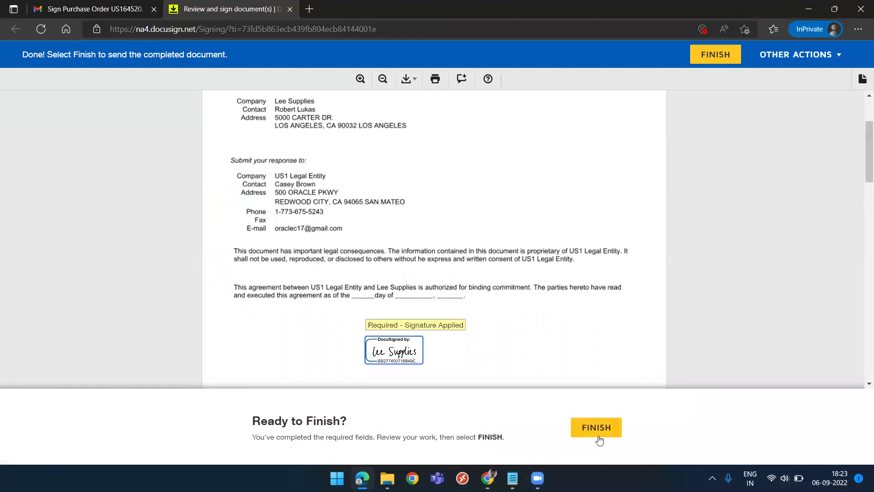
left_click(601, 435)
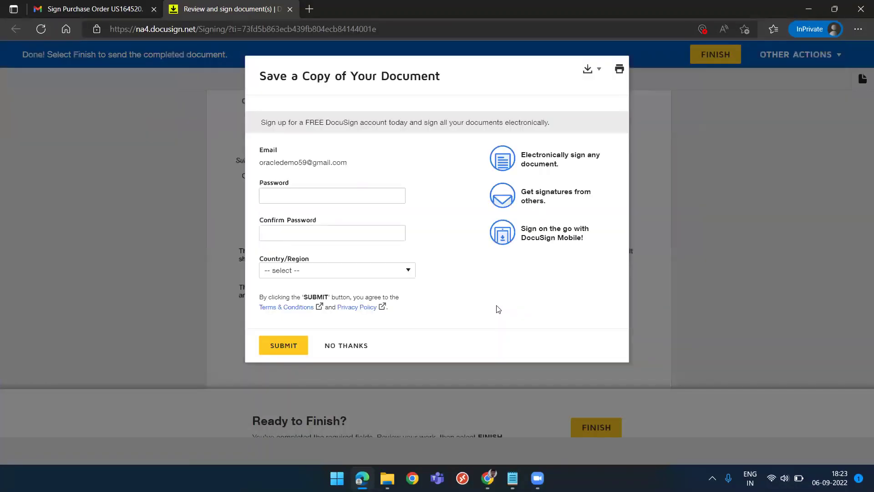
left_click(342, 348)
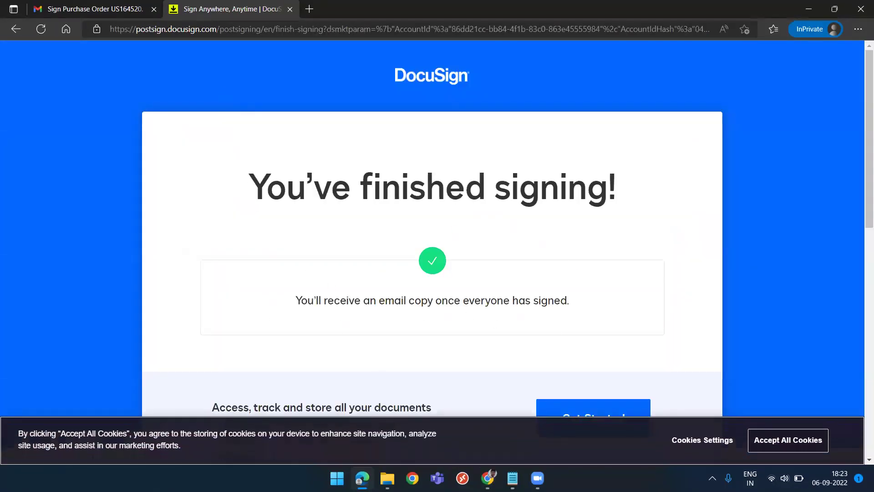
Bring the Gmail inbox to the front and check which Google account is signed in.
mouse_move(488, 478)
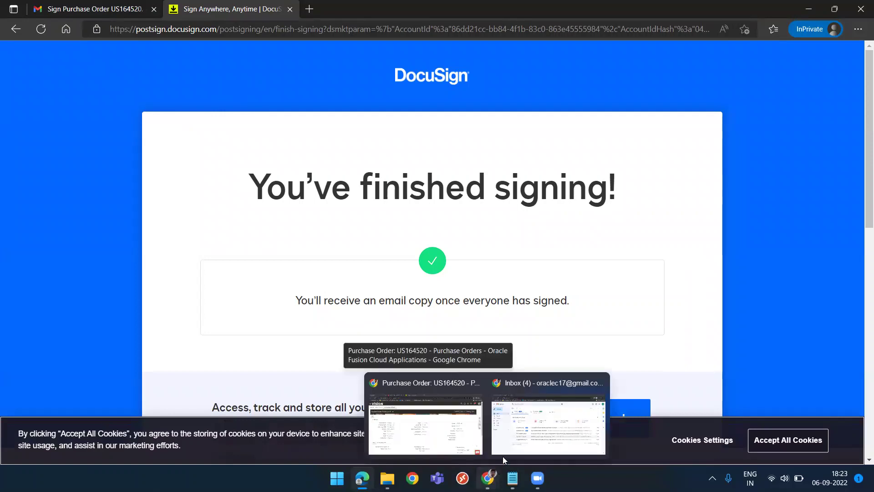
left_click(529, 437)
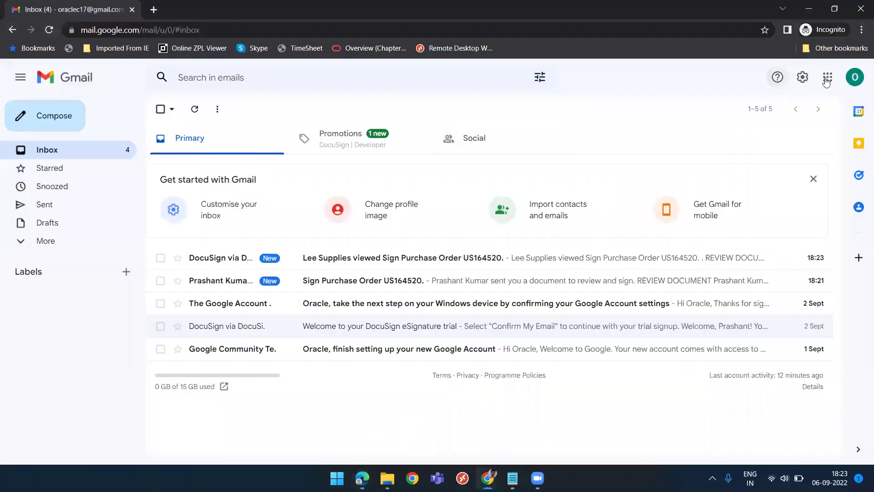
left_click(855, 83)
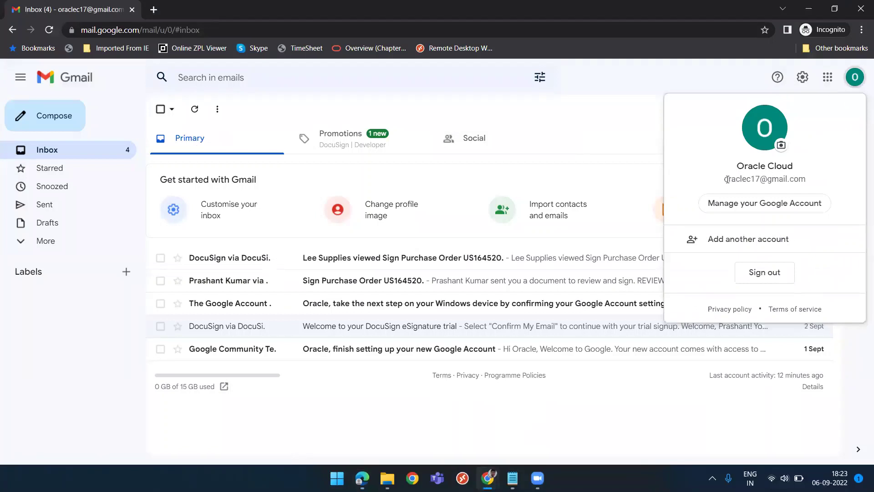
left_click(604, 180)
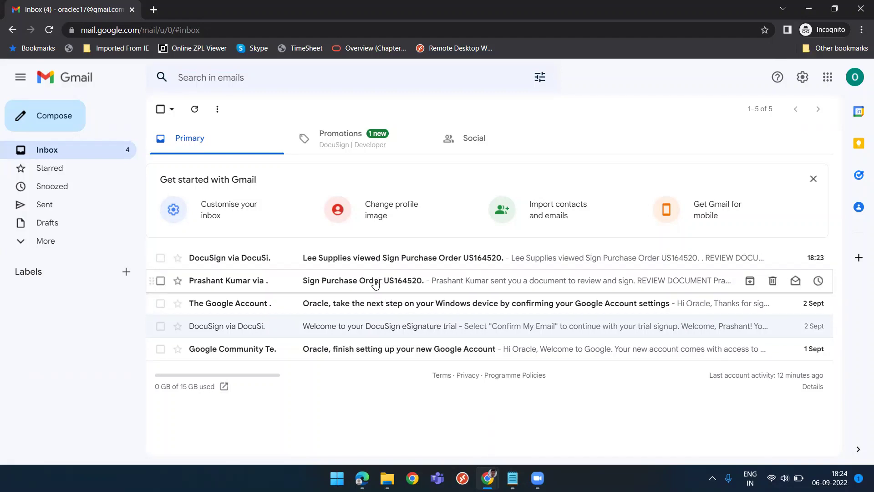
Skip the Lee Supplies viewed notification and open the 'Sign Purchase Order US164520' email instead.
left_click(385, 258)
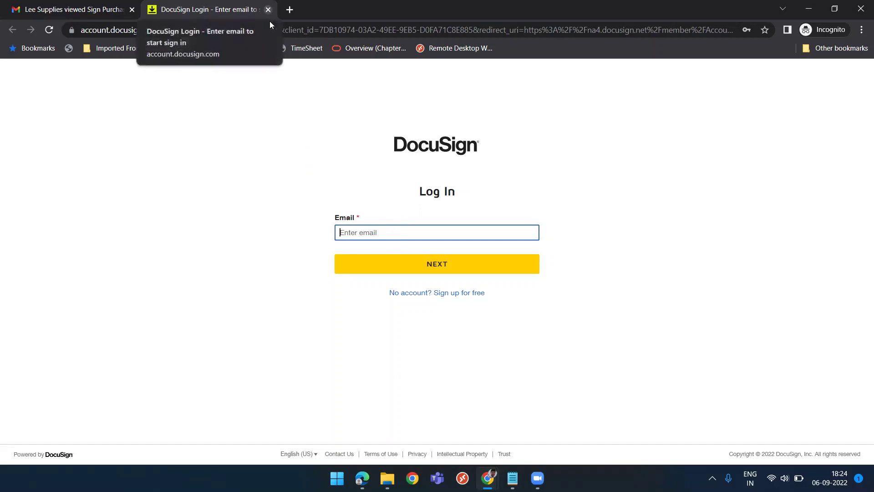
left_click(268, 10)
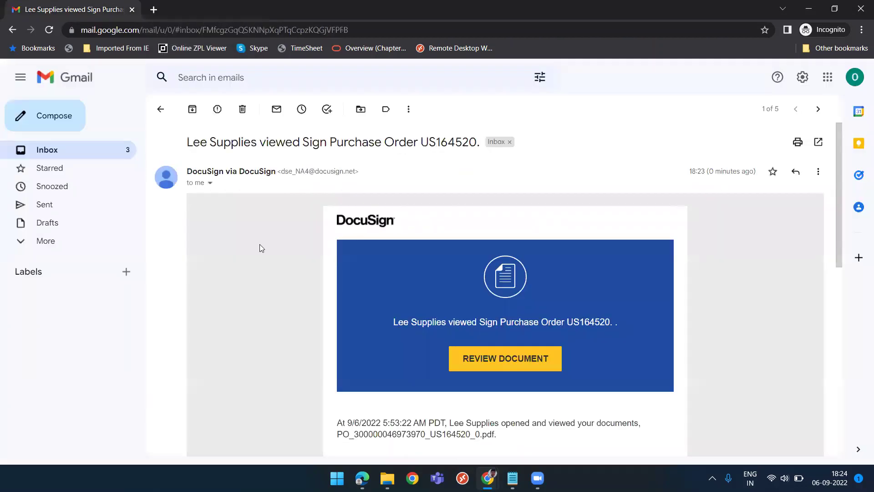
left_click(160, 110)
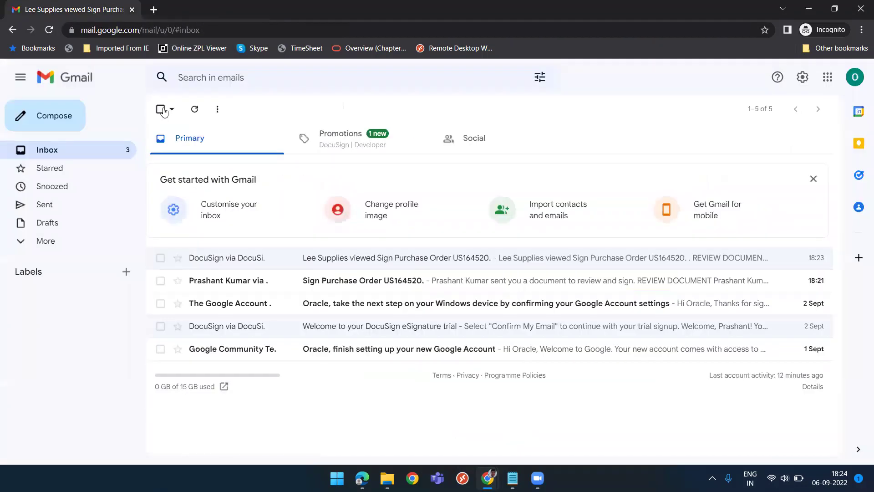
left_click(363, 284)
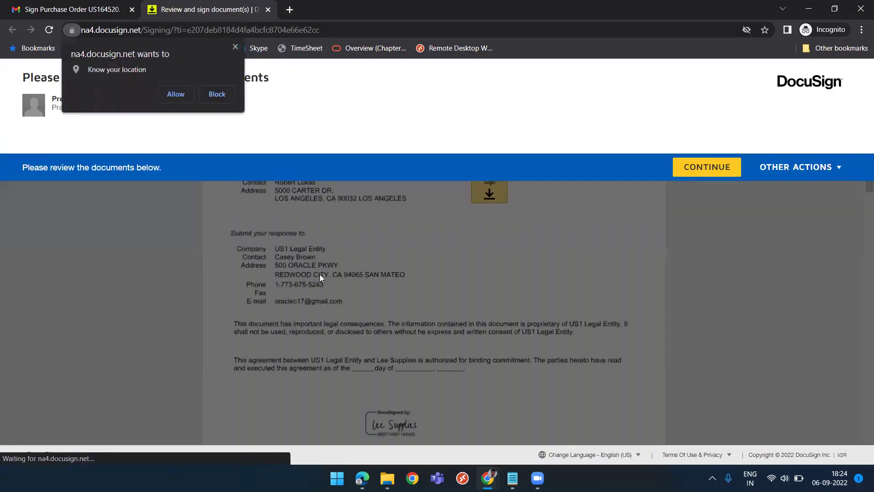
Block the location request, apply the saved buyer signature to the sign field, and finish without logging in.
left_click(216, 94)
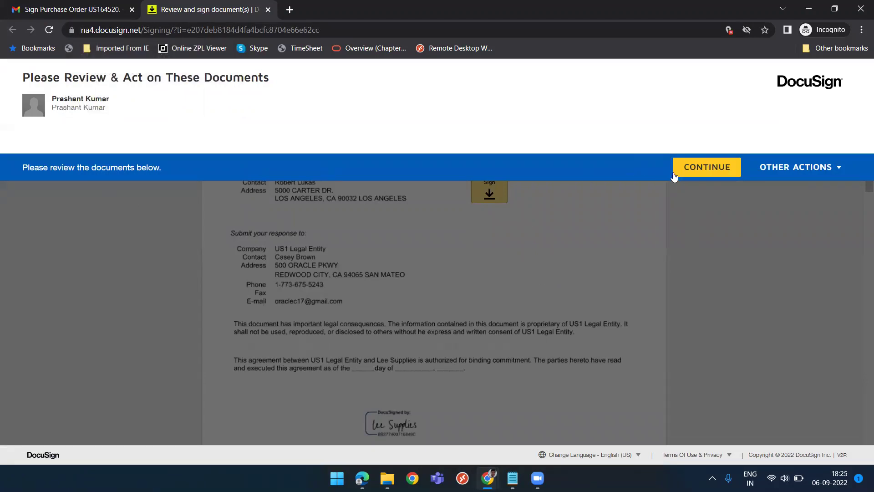
left_click(679, 176)
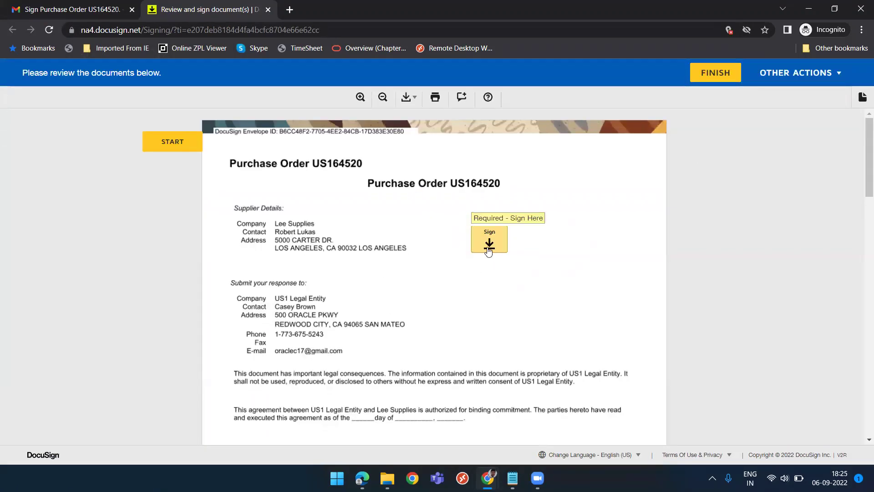
scroll(532, 270, "down", 3)
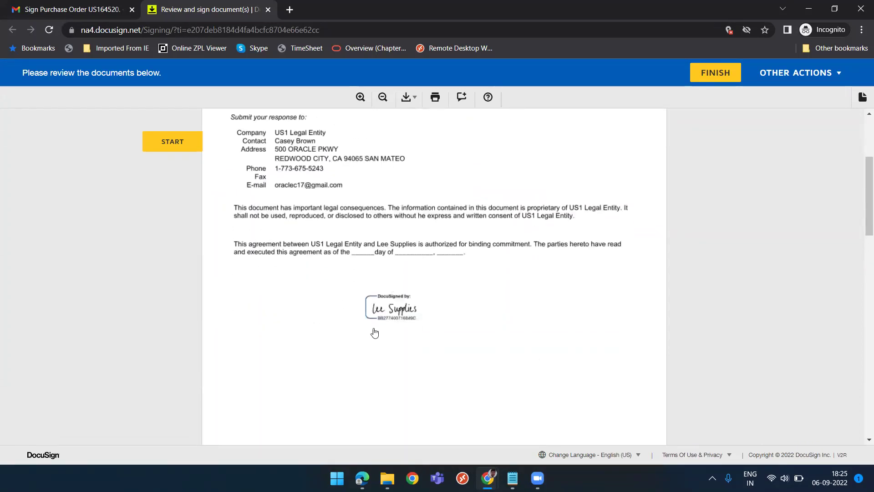
scroll(495, 265, "up", 3)
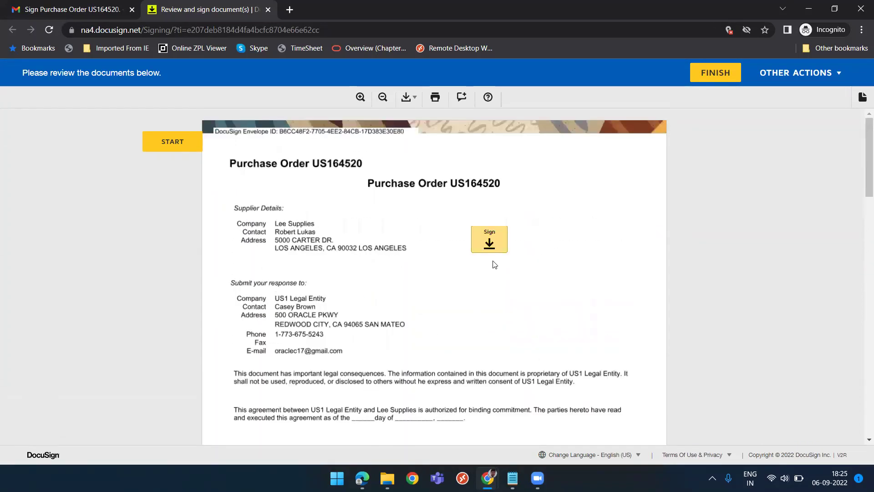
left_click(485, 240)
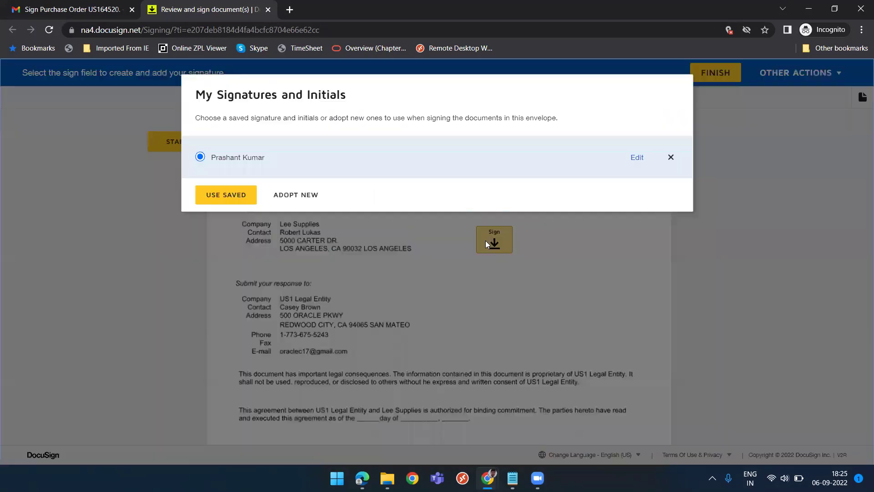
left_click(218, 195)
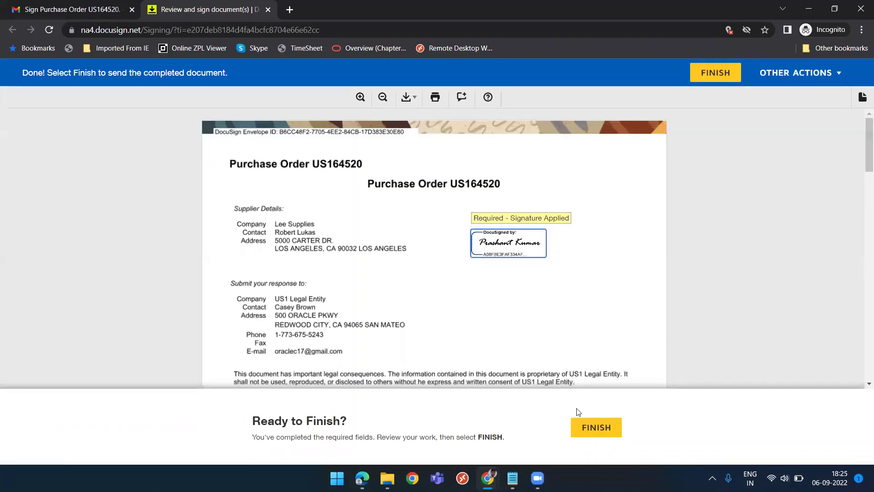
left_click(593, 425)
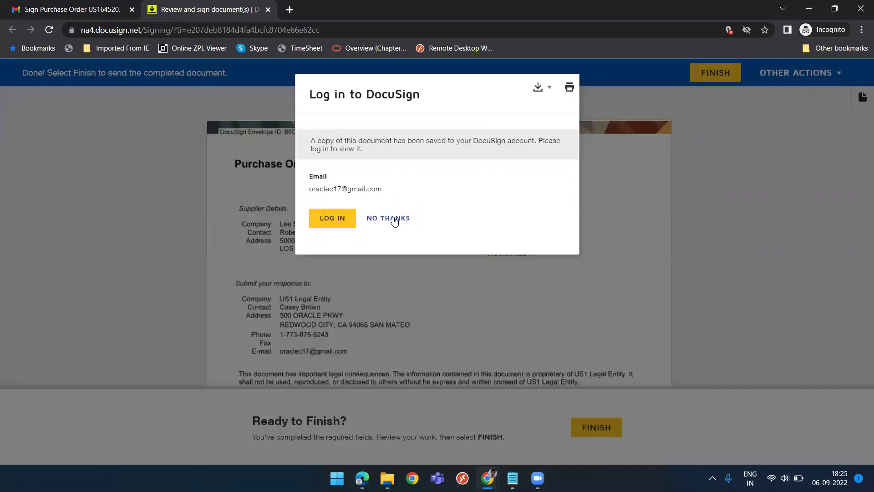
left_click(394, 220)
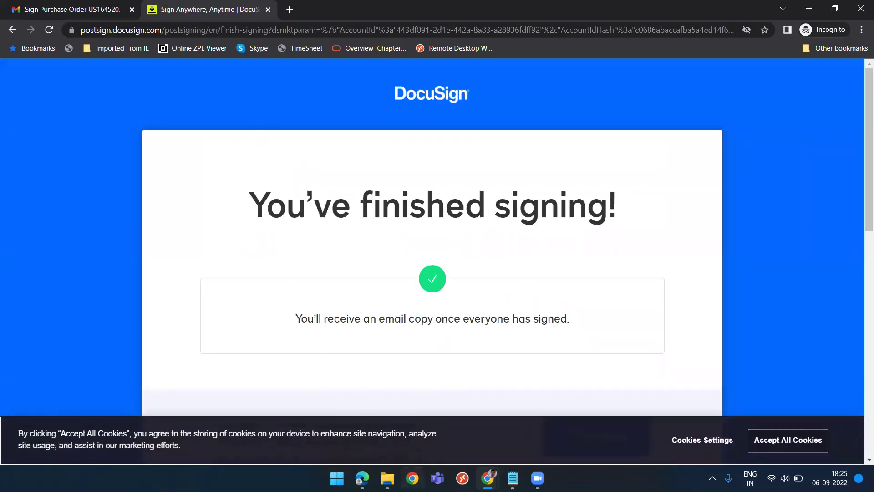
Return to the Oracle window and confirm purchase order US164520 now shows status Open.
mouse_move(488, 477)
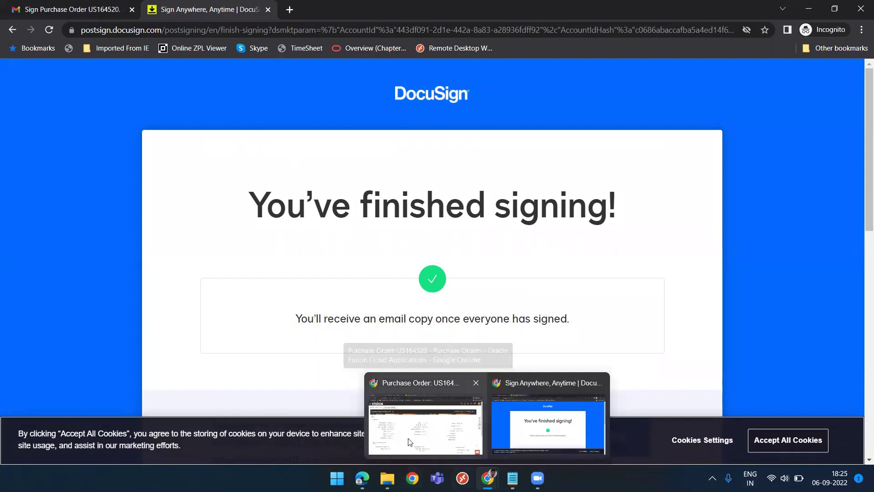
left_click(425, 423)
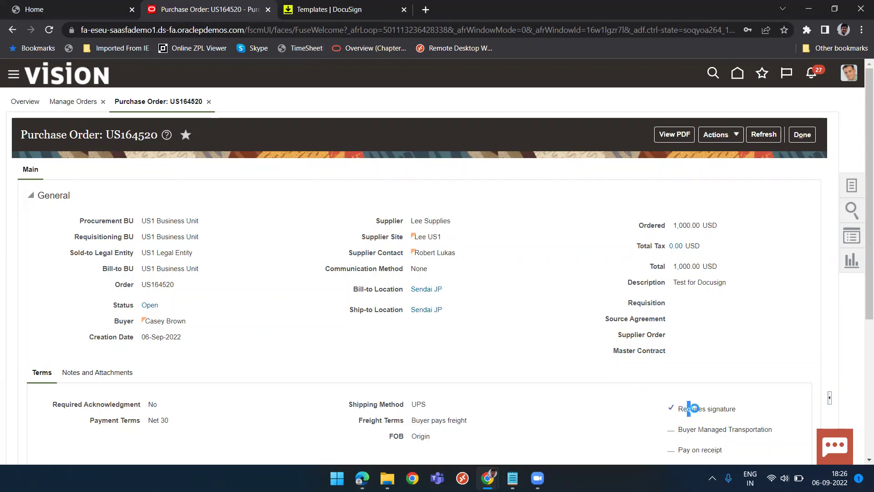
left_click_drag(687, 409, 697, 410)
left_click(728, 135)
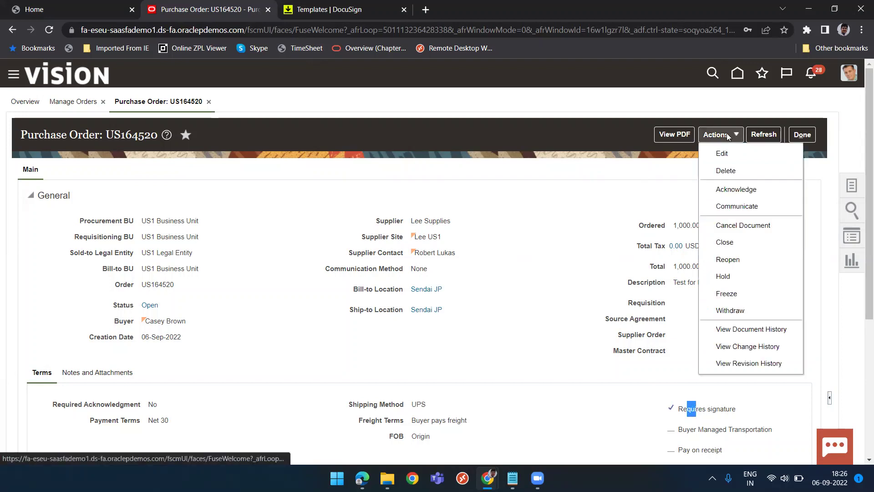
left_click(469, 223)
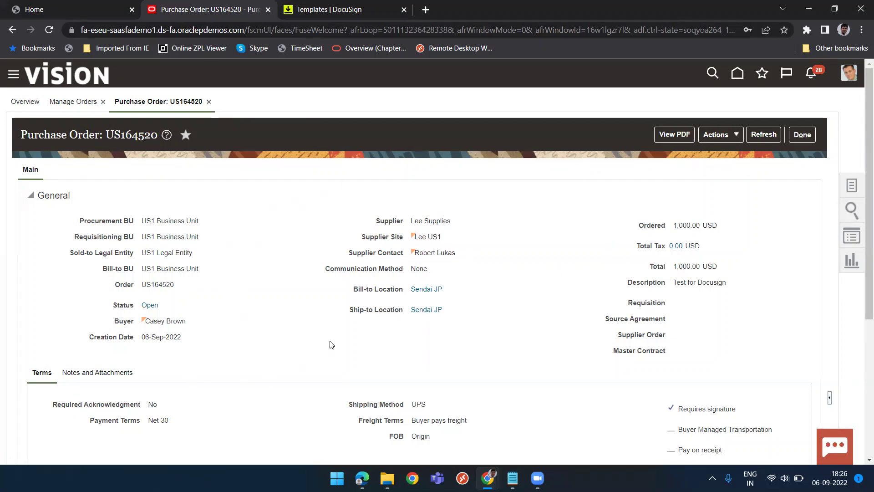
View US164520 as a PDF and scroll page 1 to see both DocuSign signatures.
left_click(672, 139)
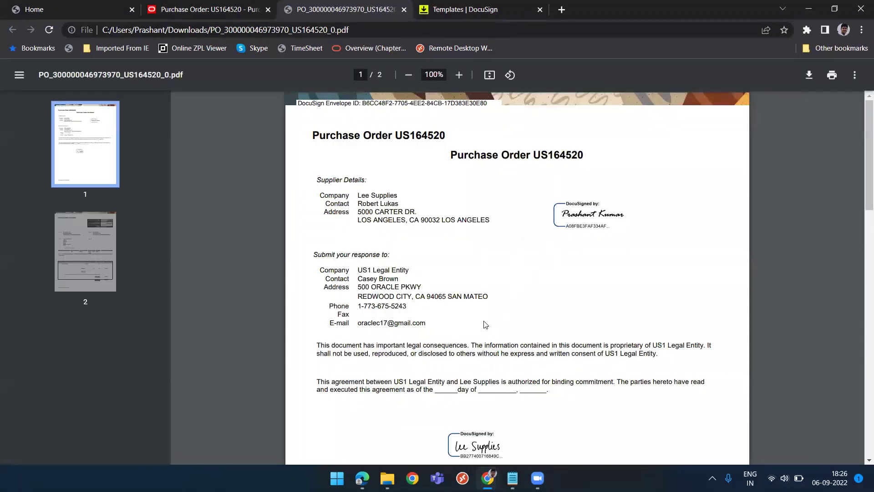
scroll(484, 324, "down", 1)
scroll(484, 324, "down", 1)
scroll(391, 184, "up", 2)
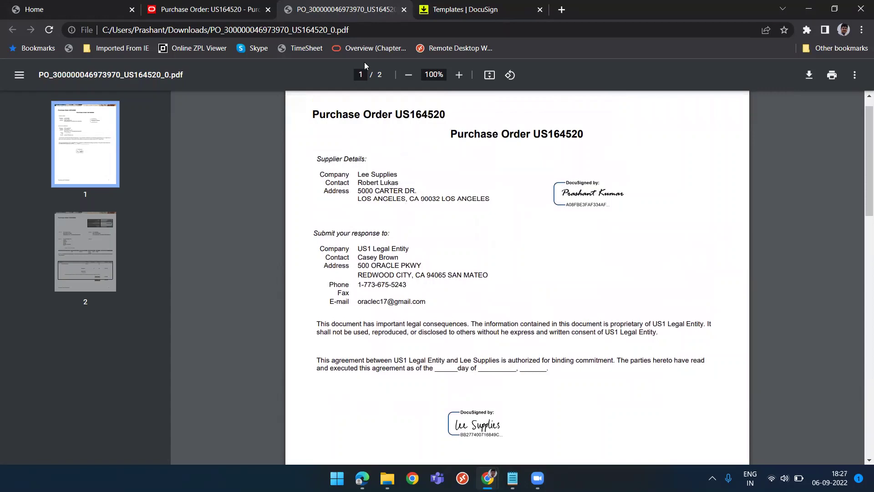